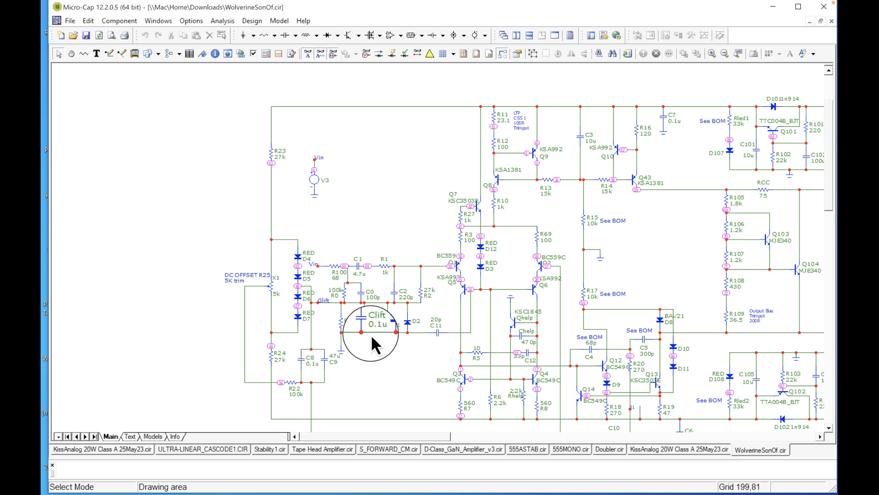
Step: Fit the whole amplifier schematic in view and examine its stages from the input transistors to the output devices and supply rails
scroll(372, 345, "up", 1)
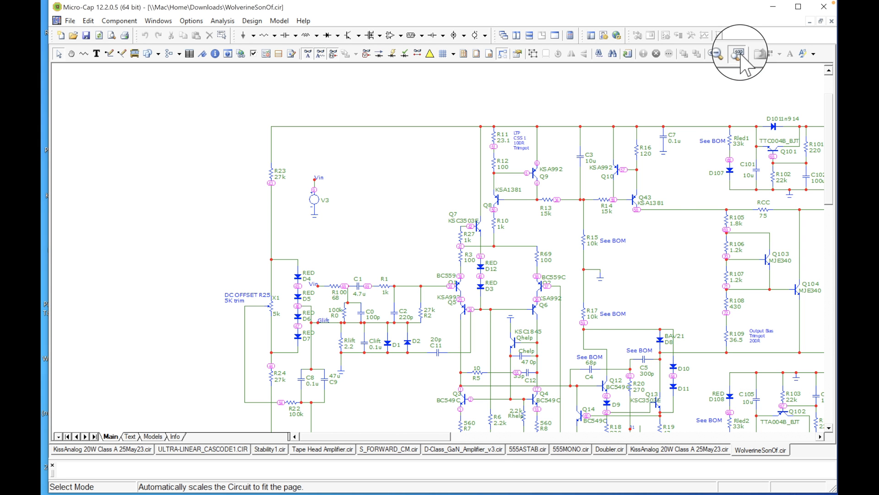
left_click(740, 55)
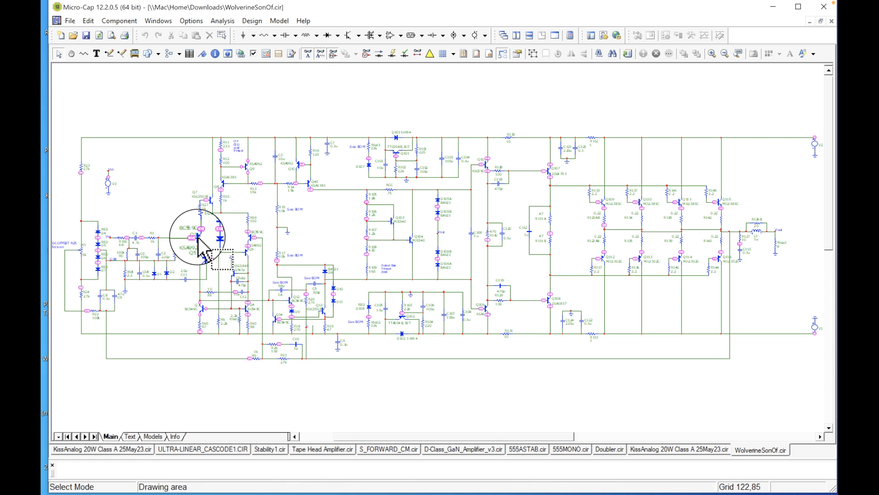
mouse_move(198, 243)
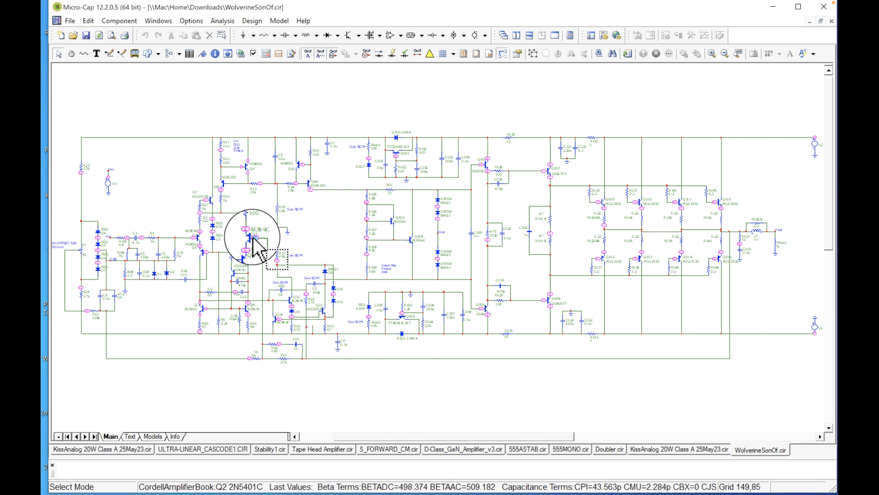
mouse_move(253, 238)
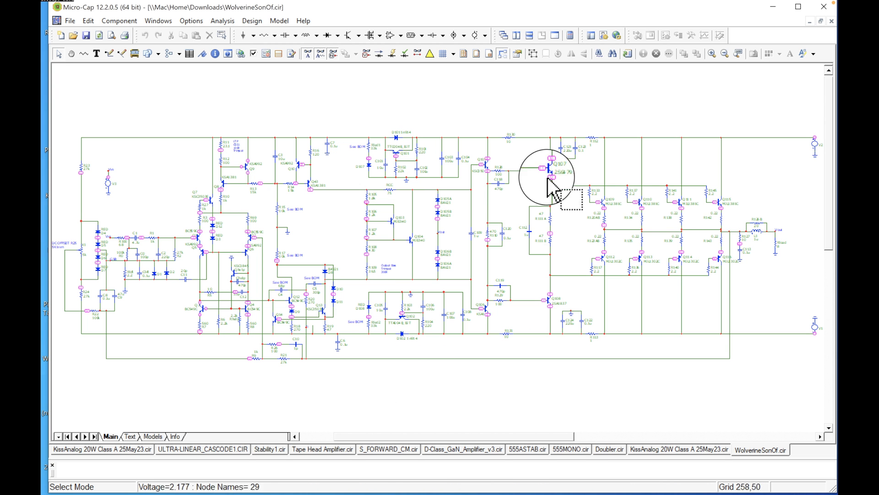
mouse_move(819, 150)
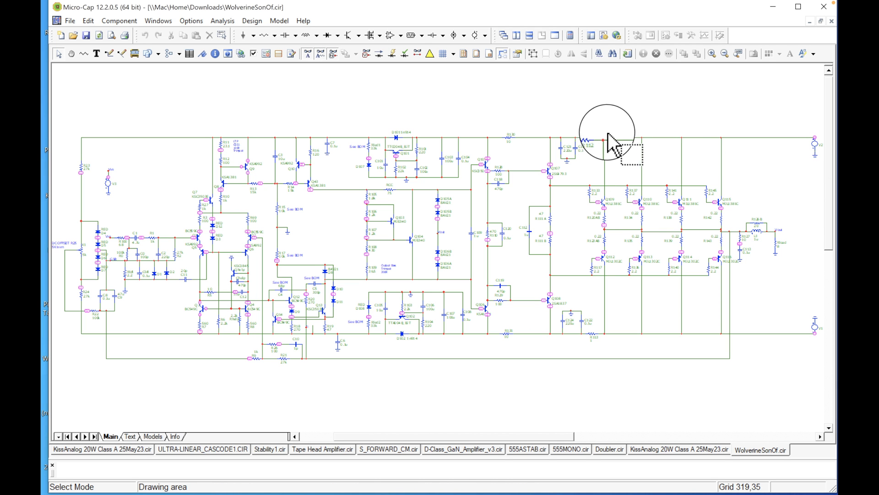
mouse_move(592, 137)
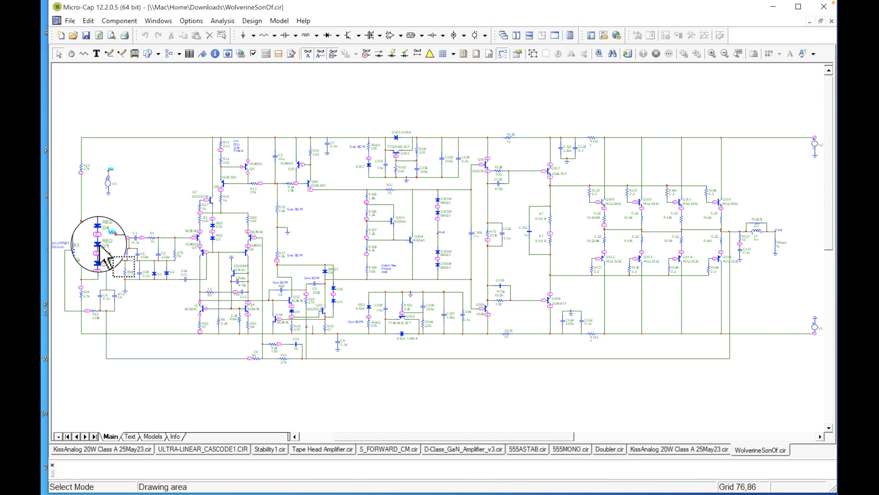
Step: Enlarge the schematic around the input stage and examine the DC offset trim, ground lift and input filter components
left_click(711, 53)
left_click(712, 53)
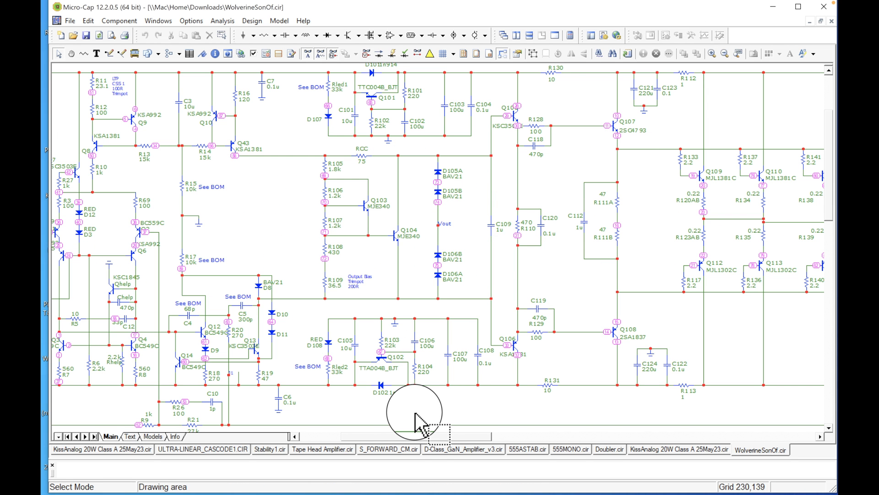
left_click_drag(409, 443, 347, 444)
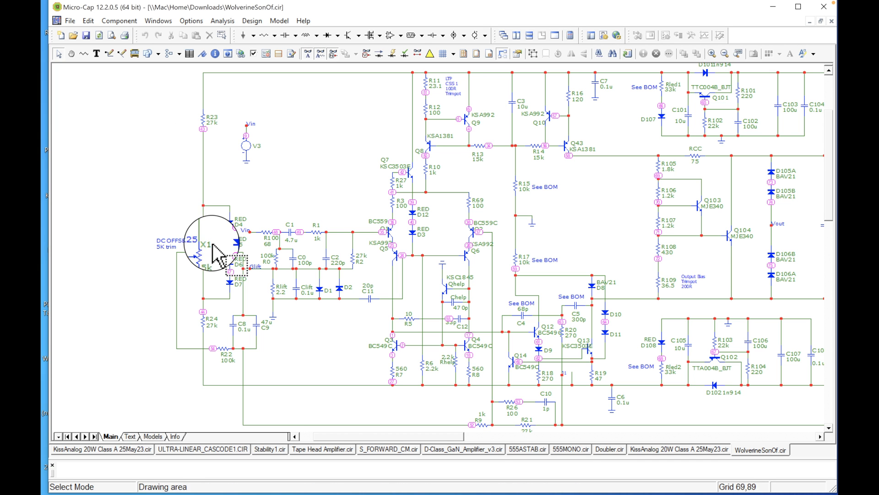
mouse_move(205, 328)
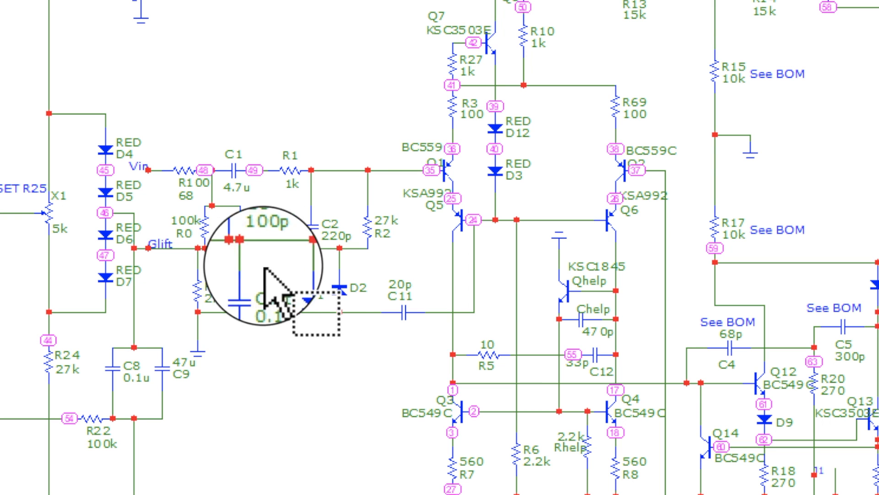
mouse_move(254, 249)
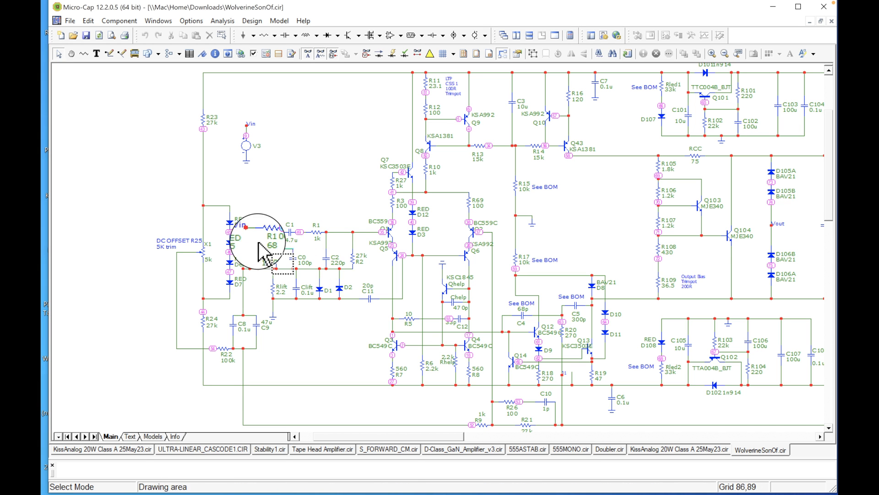
mouse_move(290, 240)
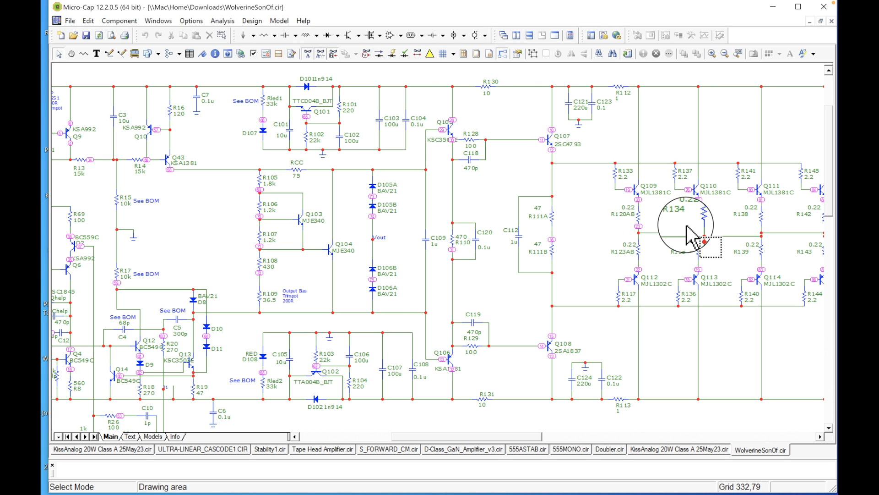
Step: Examine the output transistor bank, output filter, Rload and supply sources, and fit the whole circuit back in view
scroll(691, 240, "right", 10)
scroll(691, 240, "up", 3)
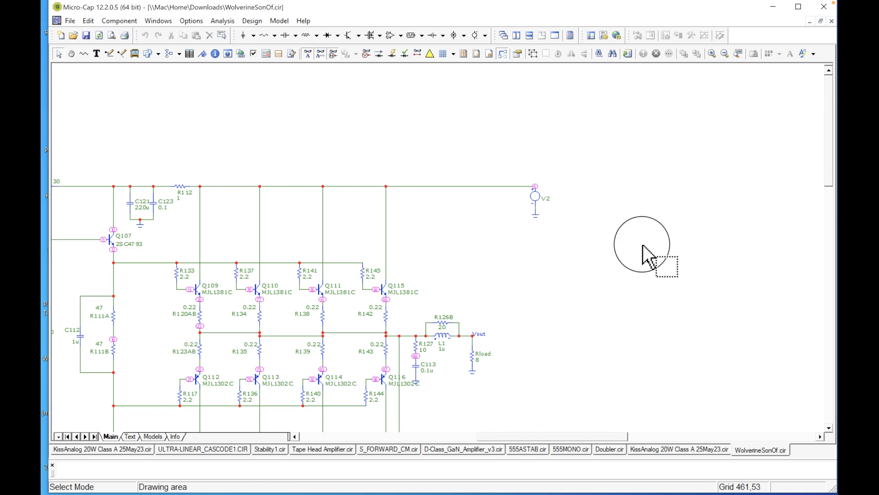
scroll(496, 316, "down", 3)
scroll(497, 316, "up", 2)
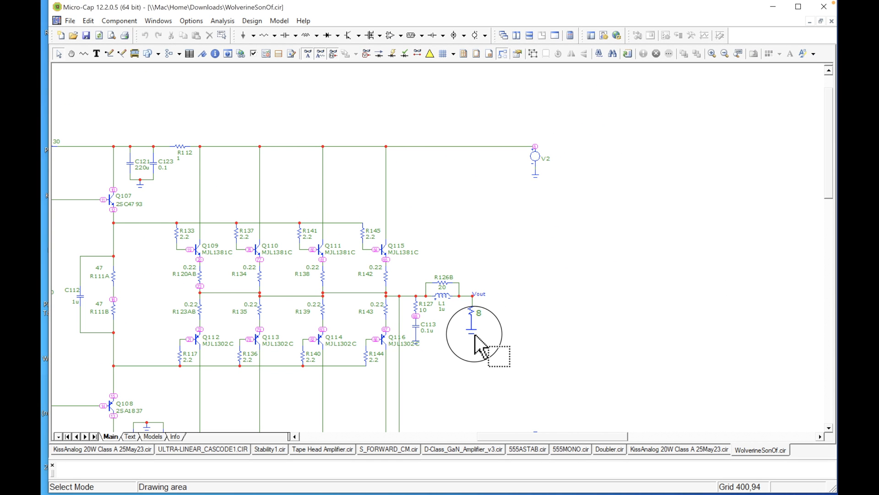
scroll(476, 345, "down", 3)
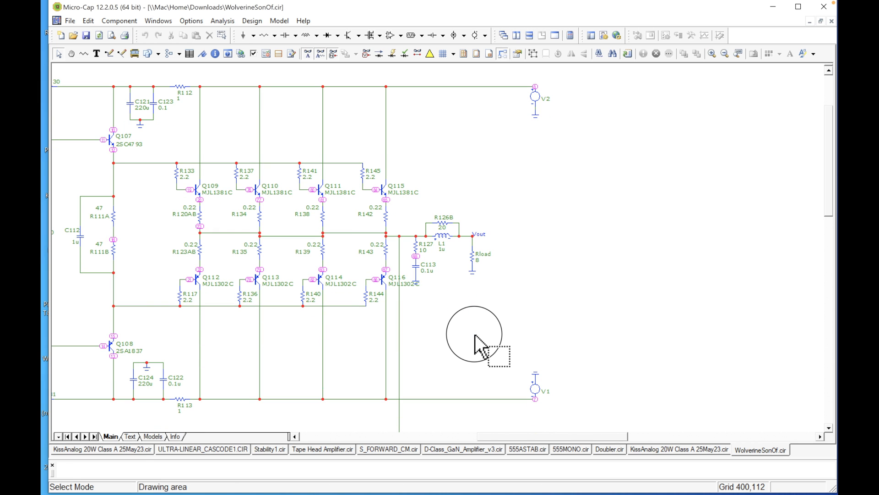
left_click(739, 55)
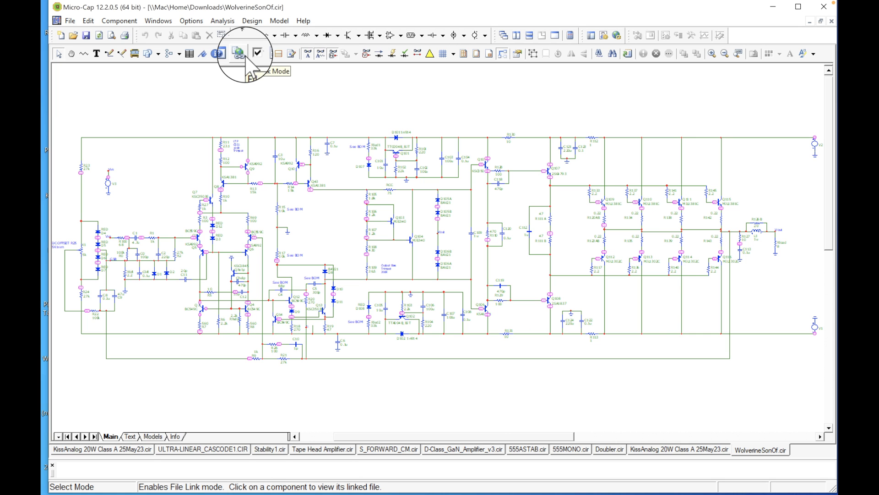
Step: Start a Probe Transient analysis of the amplifier and plot the voltage at the Vout node beside Rload
left_click(224, 21)
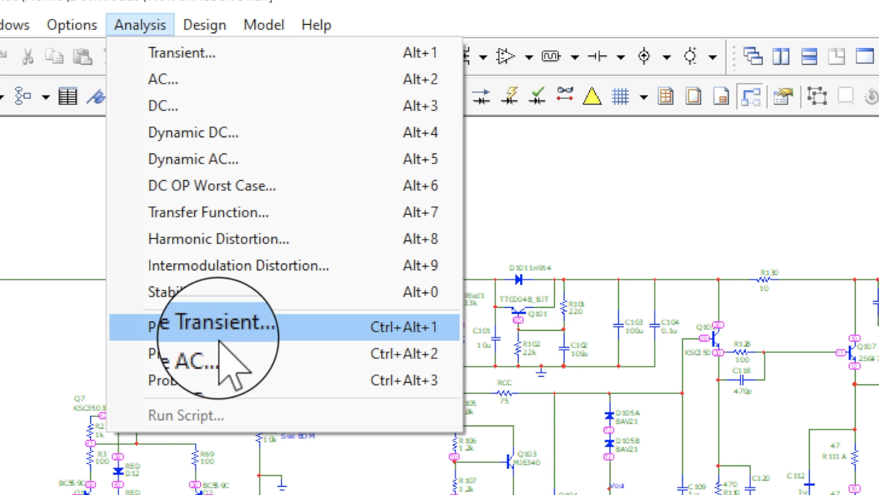
left_click(219, 336)
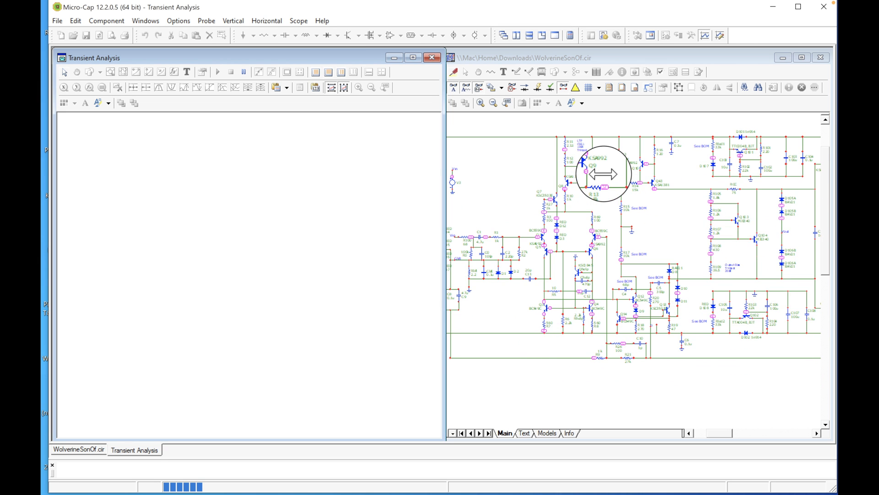
scroll(604, 174, "right", 10)
scroll(604, 174, "up", 1)
scroll(604, 174, "right", 15)
scroll(604, 173, "up", 2)
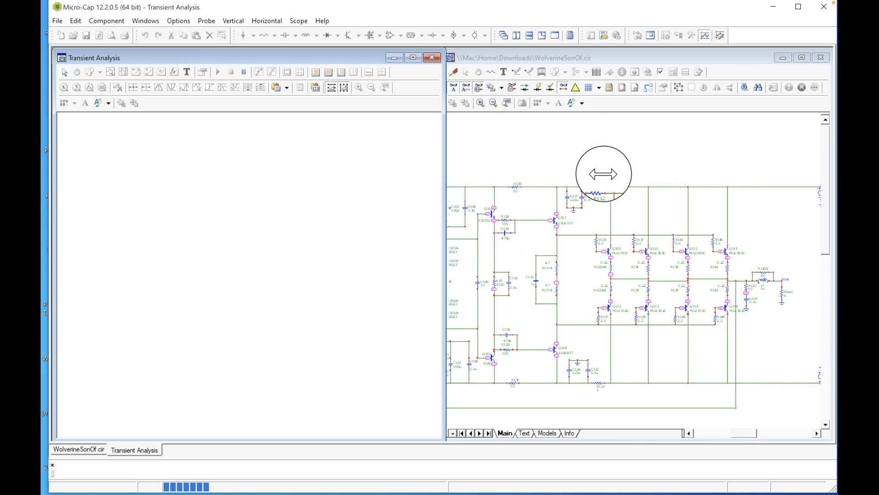
scroll(604, 173, "right", 8)
scroll(604, 173, "down", 7)
scroll(603, 174, "up", 4)
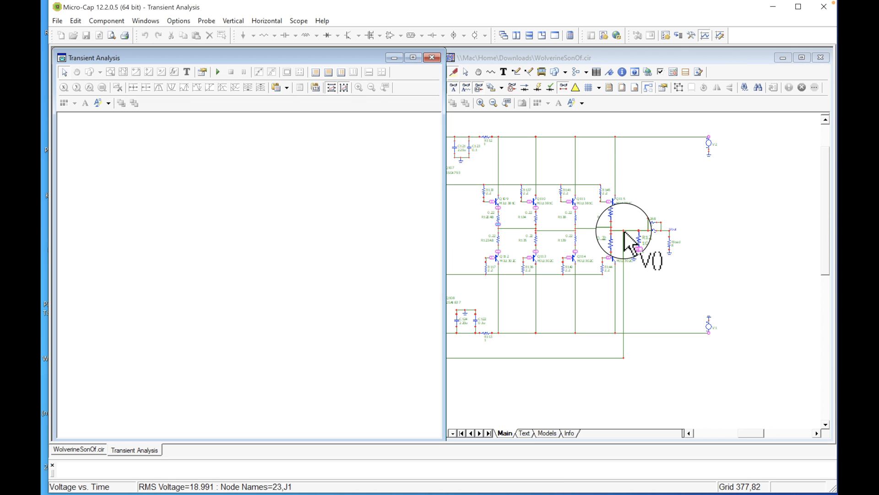
left_click(670, 231)
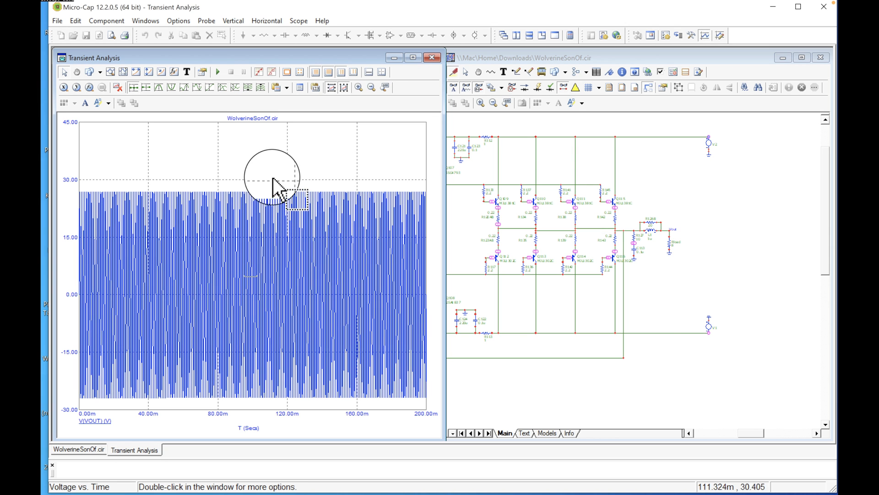
Step: Magnify the V(VOUT) plot to a time window of about 79.4 to 92.8 ms to inspect individual sine cycles
left_click_drag(245, 181, 263, 405)
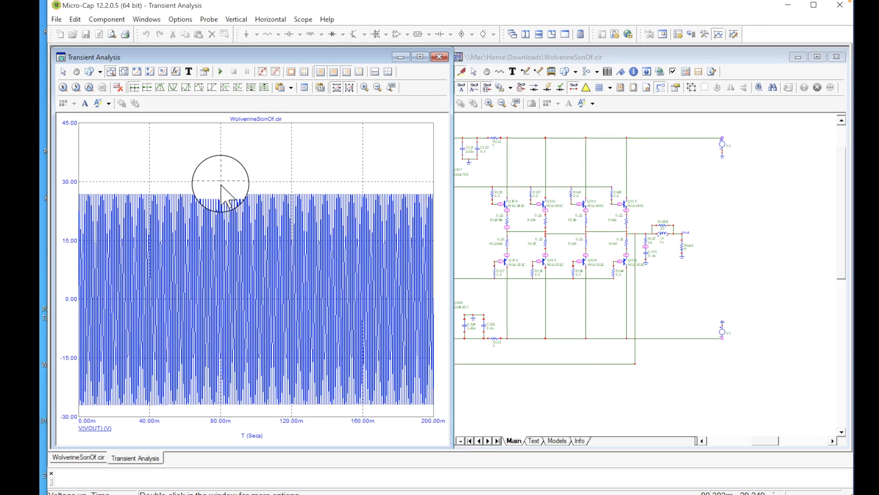
left_click_drag(221, 185, 240, 403)
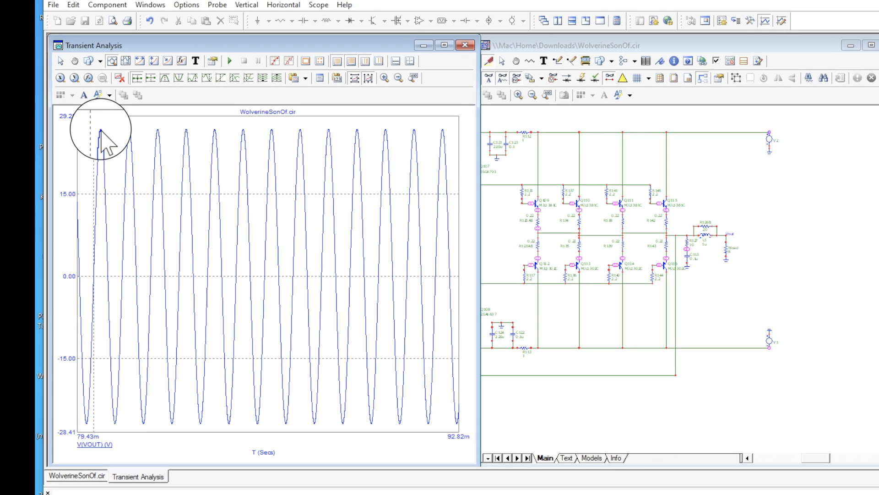
mouse_move(100, 135)
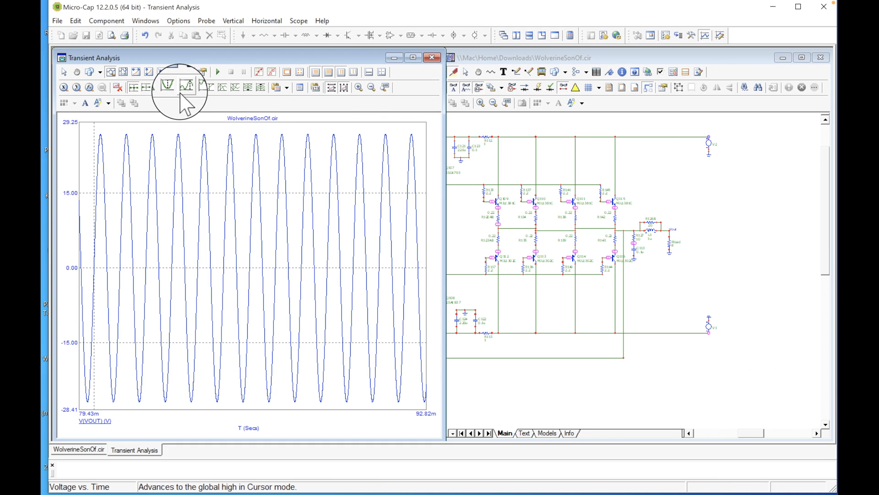
Step: Measure the RMS value of V(VOUT) from TSTART to TMAX with the Go To Function tool
left_click(91, 87)
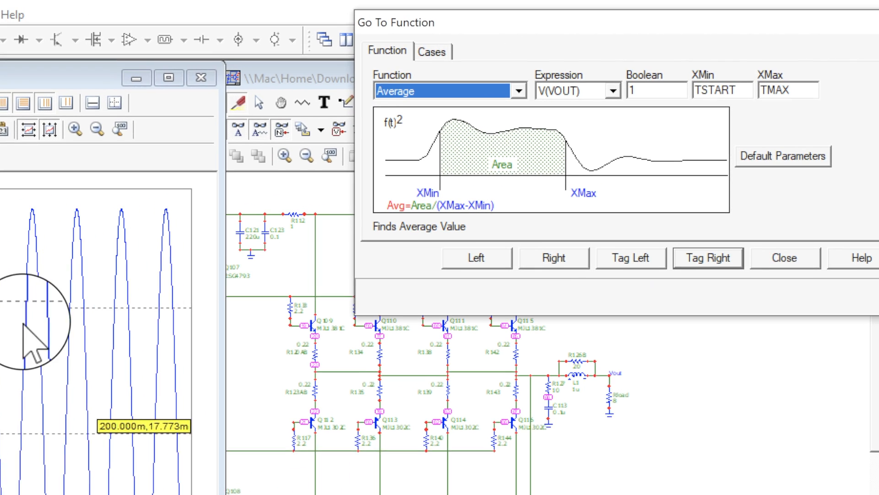
left_click(516, 93)
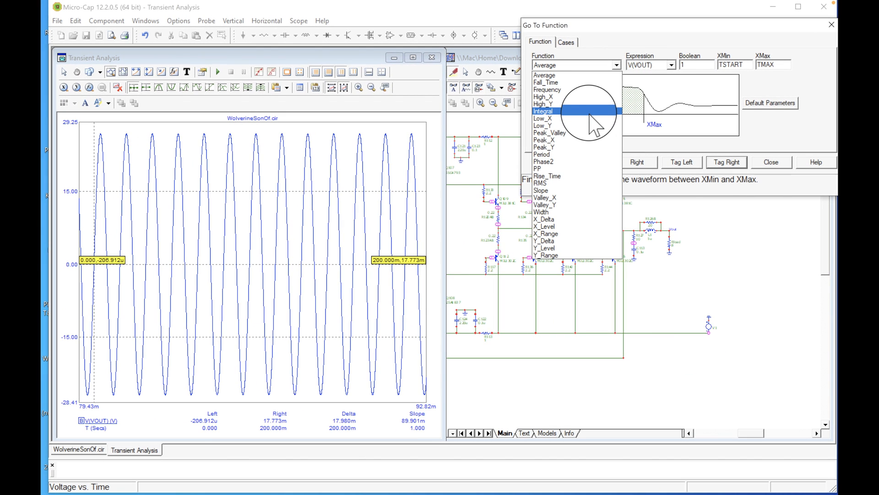
left_click(576, 183)
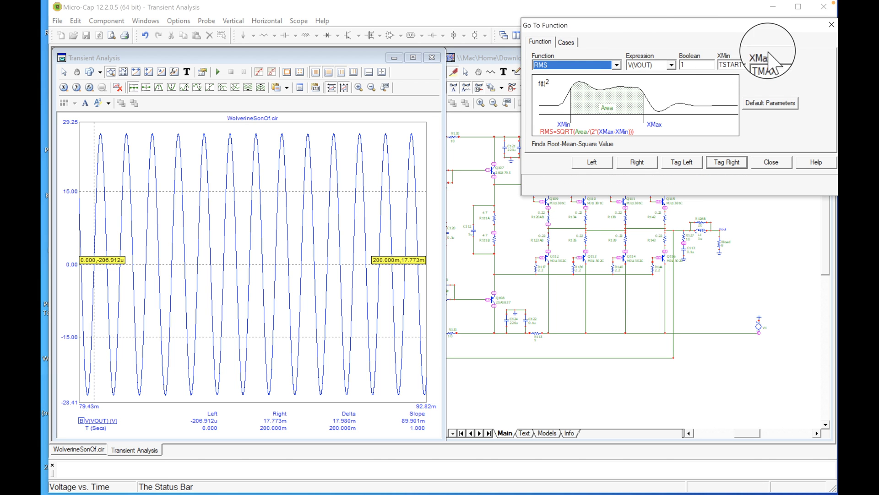
left_click(640, 163)
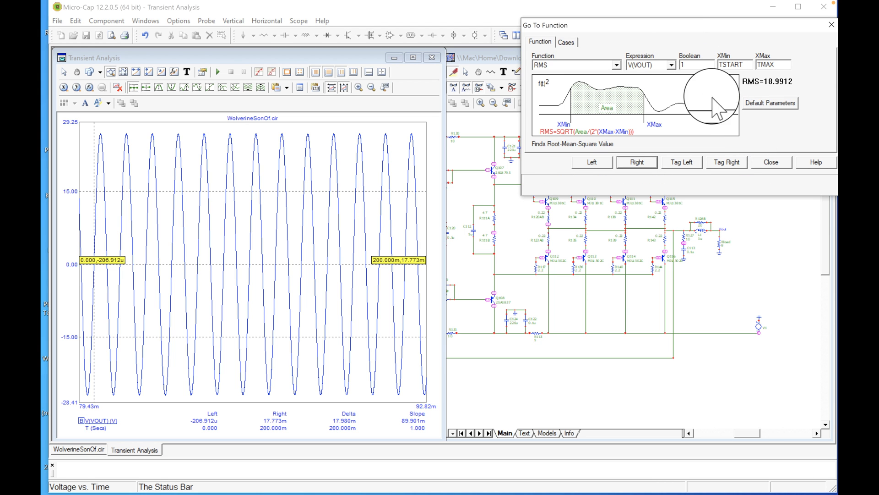
left_click(781, 164)
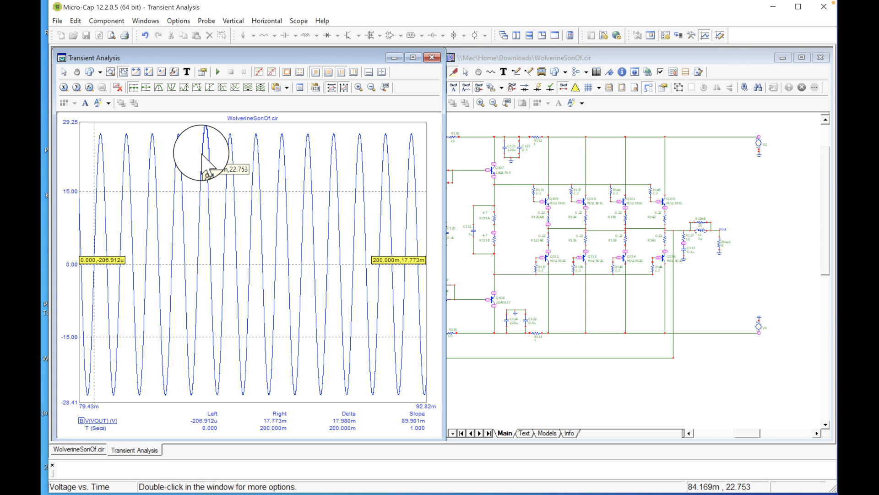
Step: Place the left cursor on a positive peak of the V(VOUT) waveform and close the Probe analysis
left_click(158, 87)
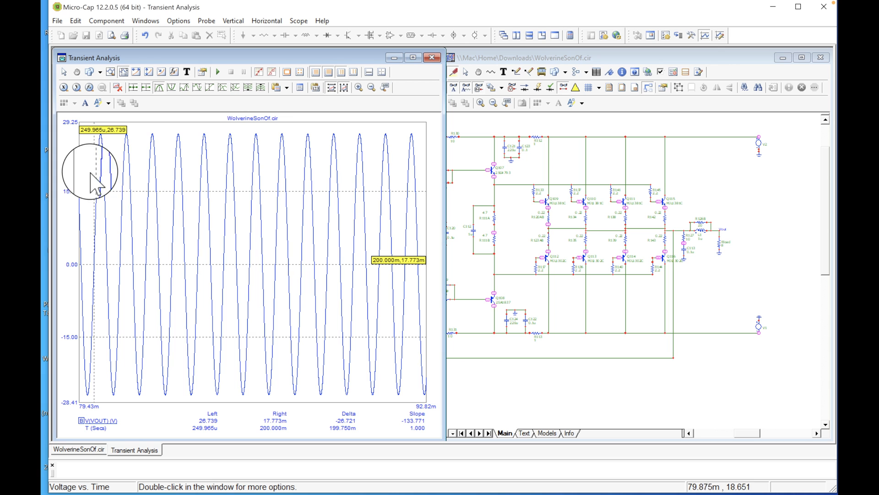
left_click(432, 57)
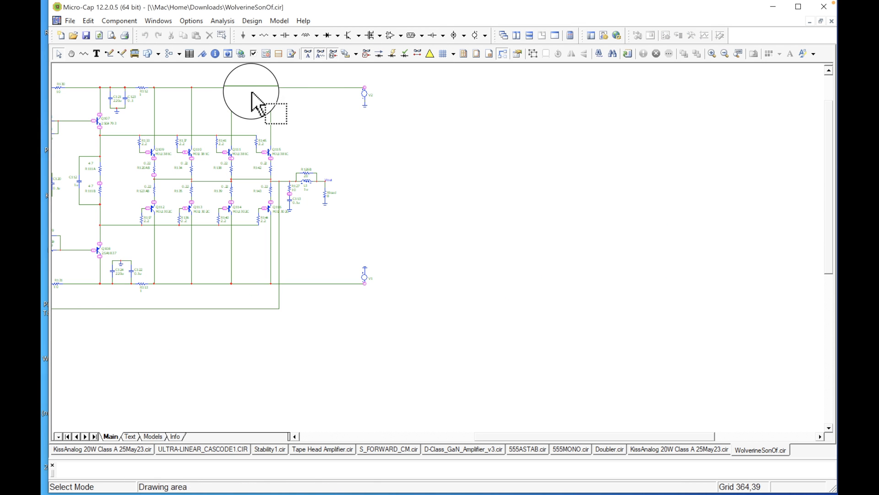
Step: Run a standard Transient analysis with the existing limits and the Rload voltage, current and power expressions
left_click(222, 20)
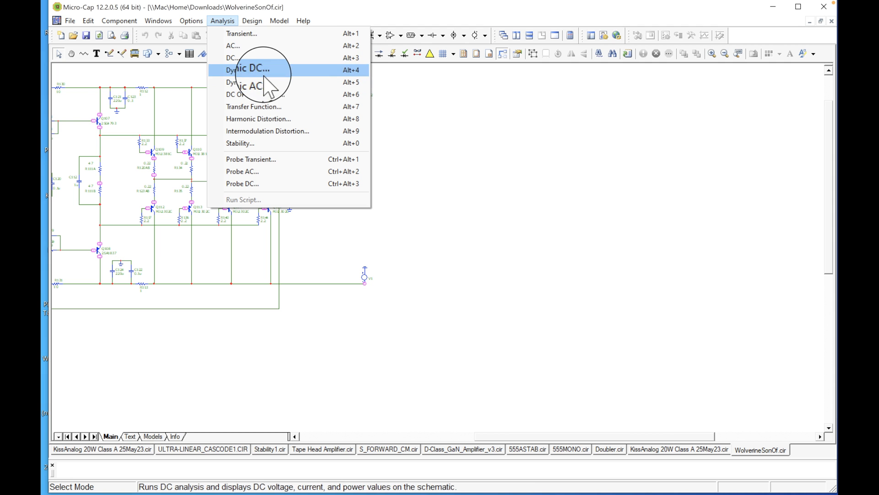
left_click(255, 34)
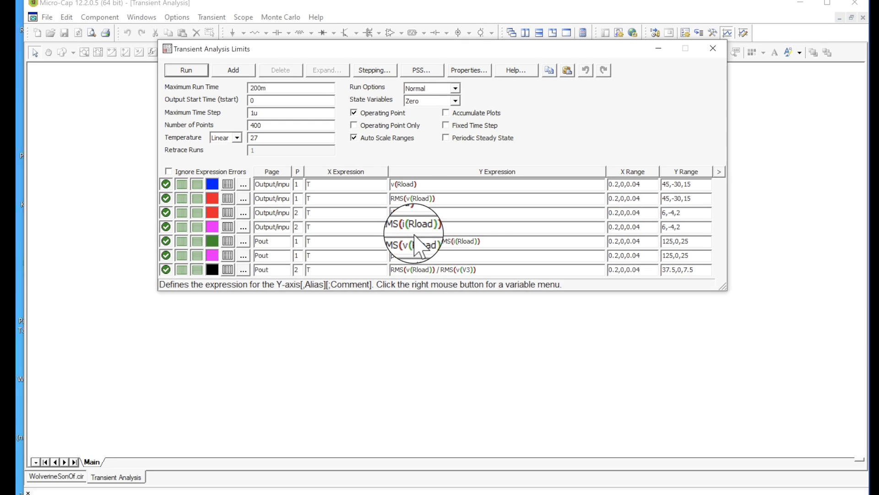
left_click(195, 72)
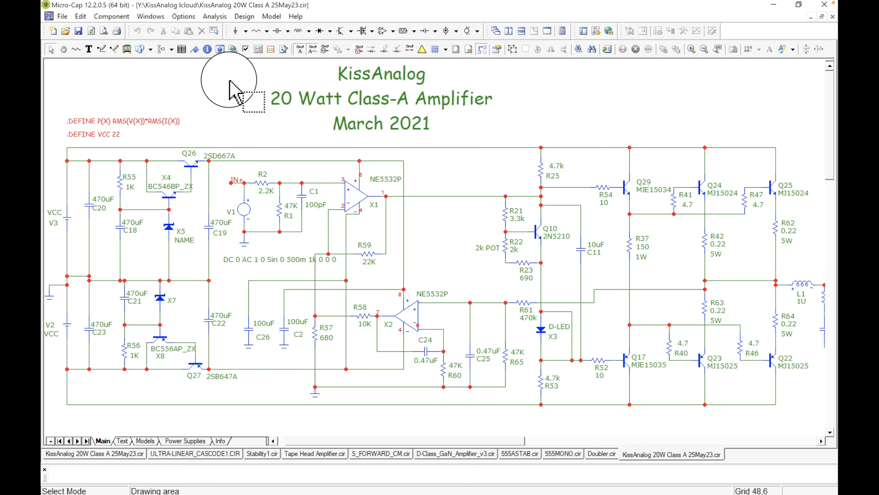
Step: Open the WolverineSonOf.cir circuit and bring the lower part of its schematic into view
left_click(68, 32)
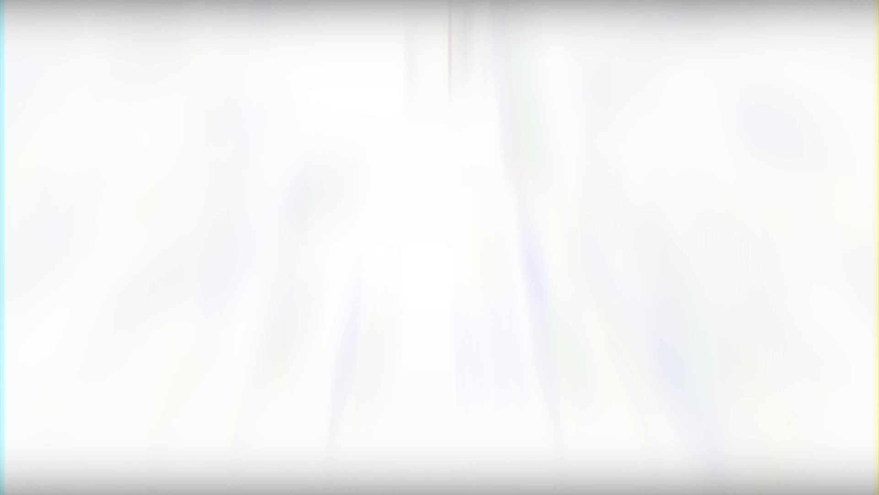
scroll(450, 281, "down", 6)
scroll(450, 281, "right", 1)
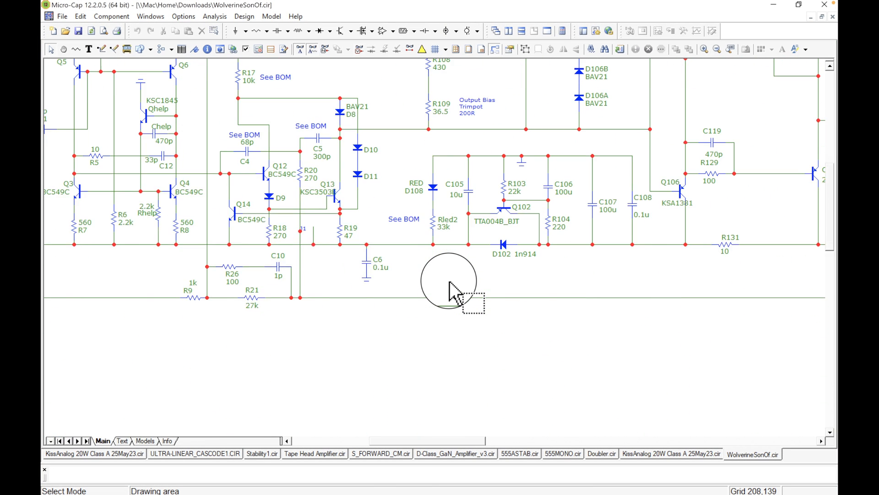
Step: Show the whole WolverineSonOf schematic and run its Transient analysis with the existing limits and expressions
scroll(450, 281, "up", 7)
scroll(450, 282, "up", 1)
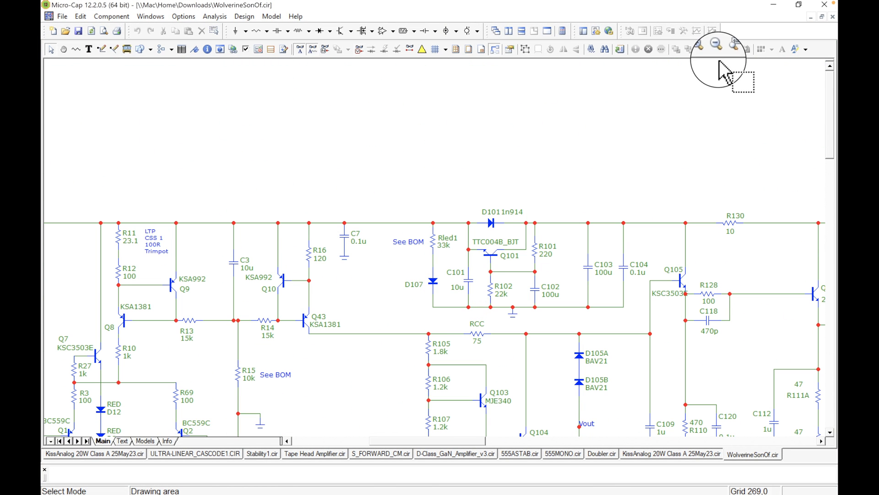
left_click(734, 48)
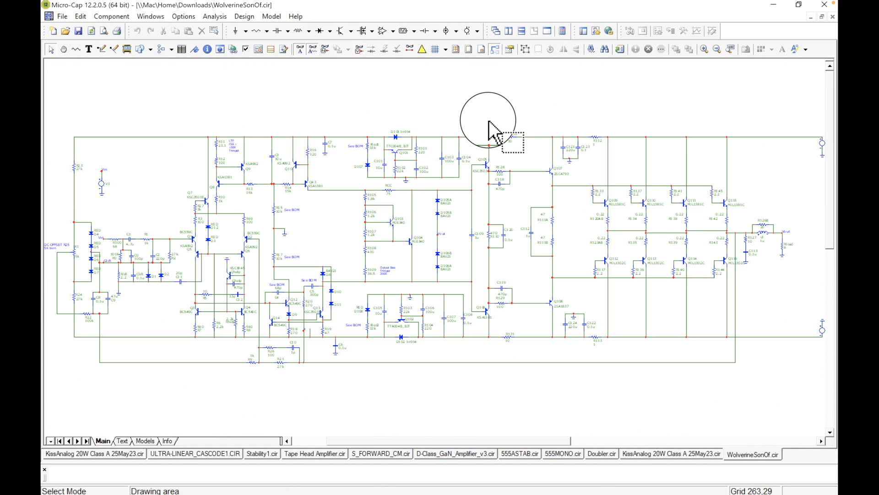
left_click(215, 19)
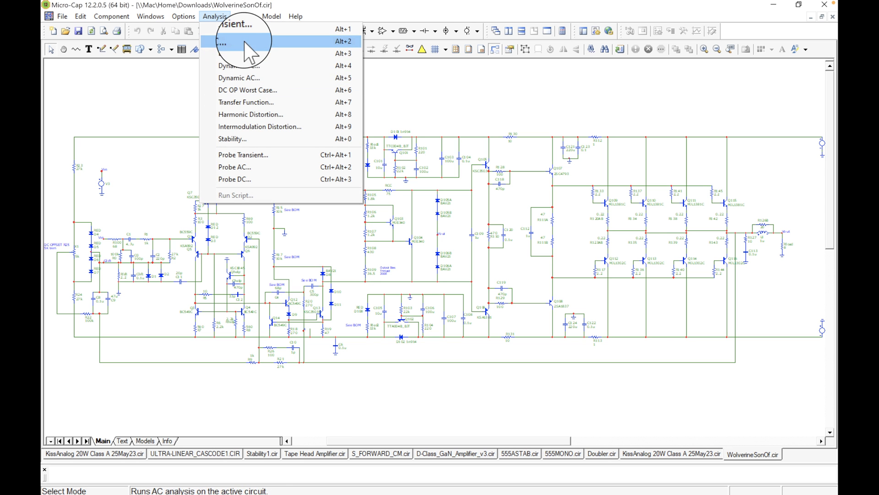
left_click(247, 27)
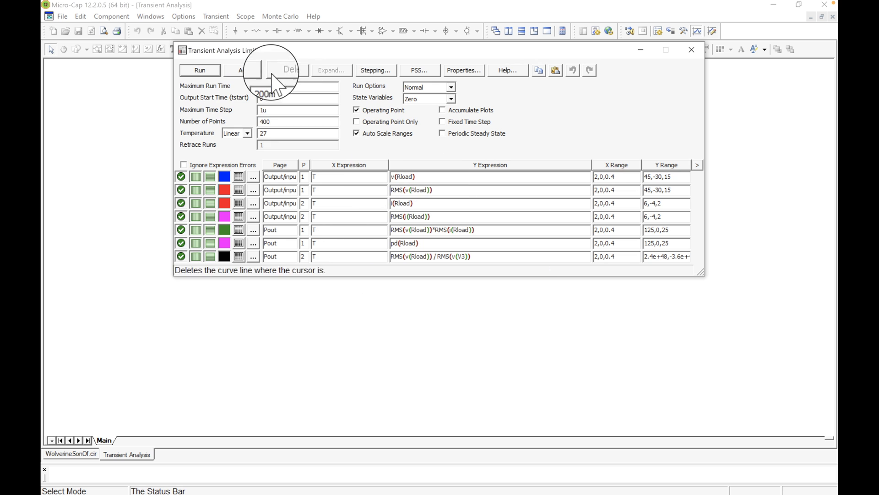
left_click(201, 70)
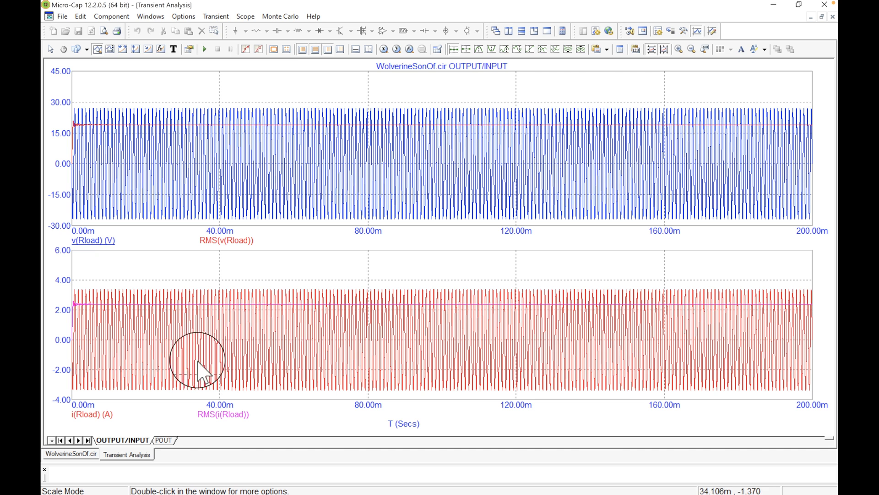
Step: Display the Pout plots, magnify the Rload power waveforms to about 58.8–63.1 ms, and activate function tagging
left_click(161, 440)
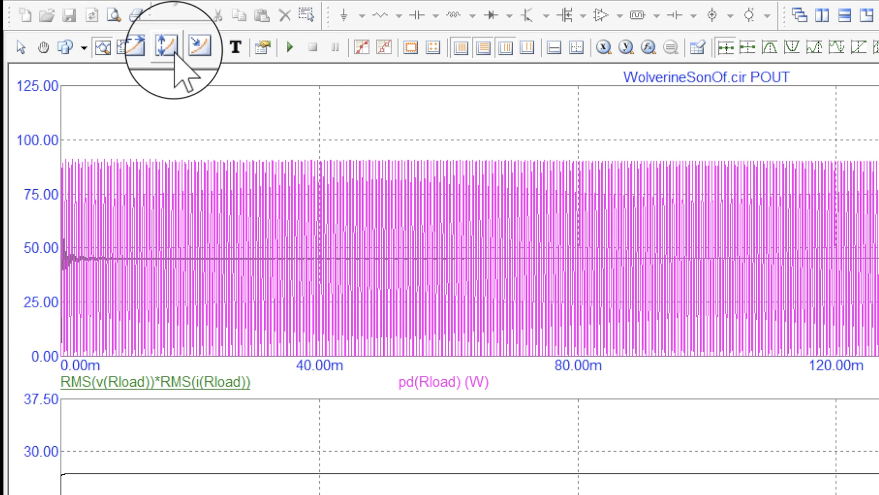
left_click(103, 47)
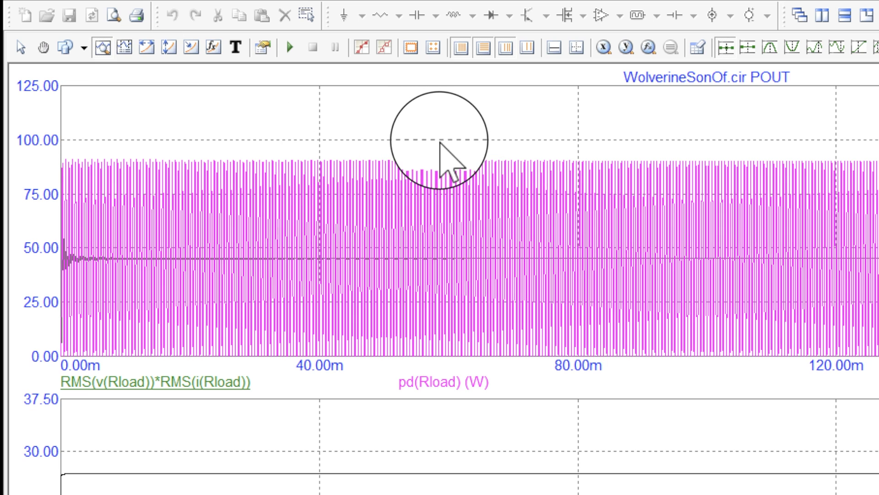
left_click_drag(441, 142, 467, 366)
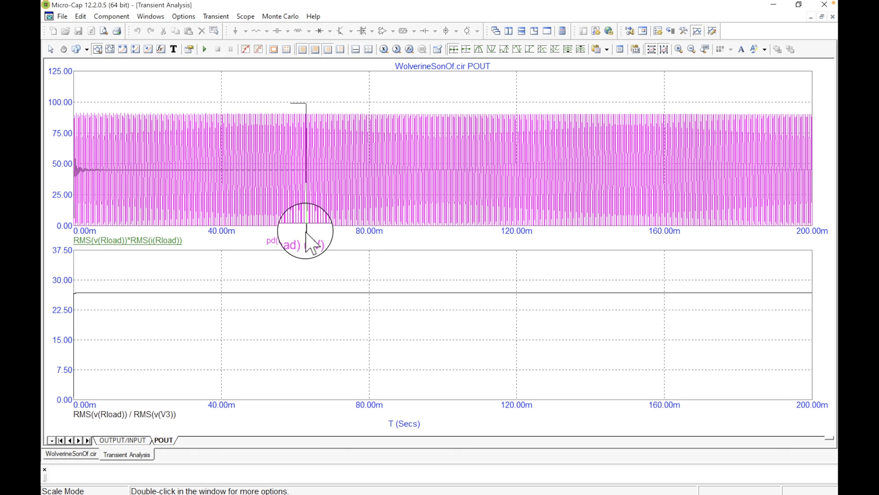
left_click_drag(306, 233, 306, 232)
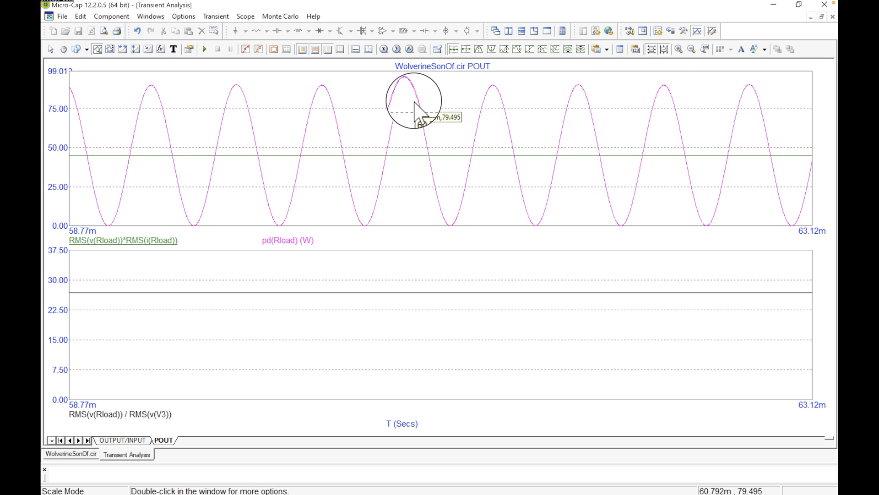
left_click(161, 49)
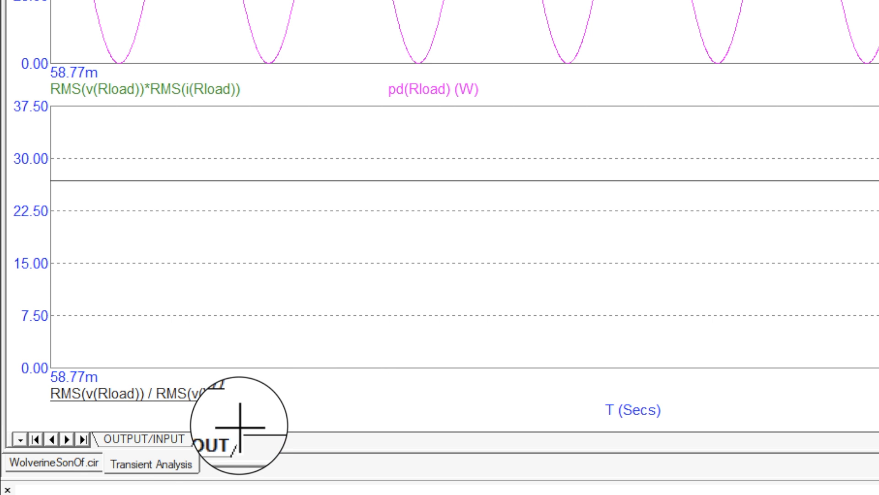
Step: Return to the WolverineSonOf.cir schematic, enlarge the input stage, and display node numbers alongside the node voltages
left_click(55, 462)
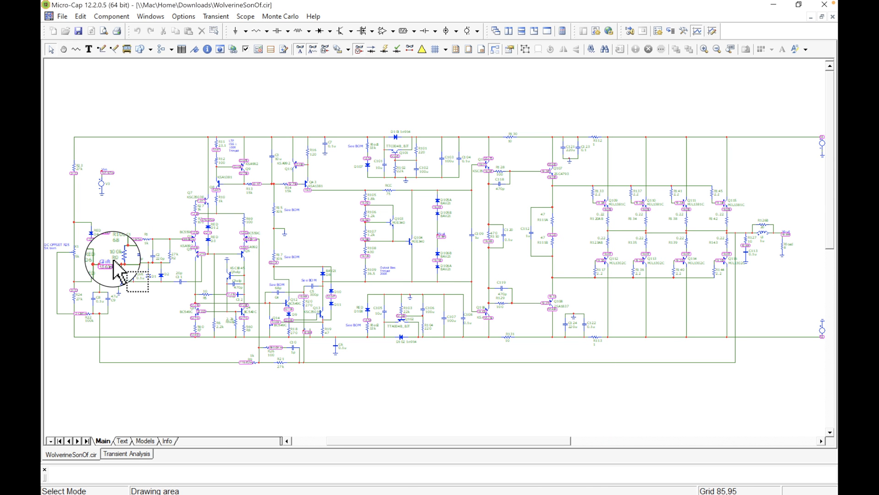
scroll(114, 270, "down", 5)
scroll(114, 270, "right", 3)
scroll(114, 249, "left", 11)
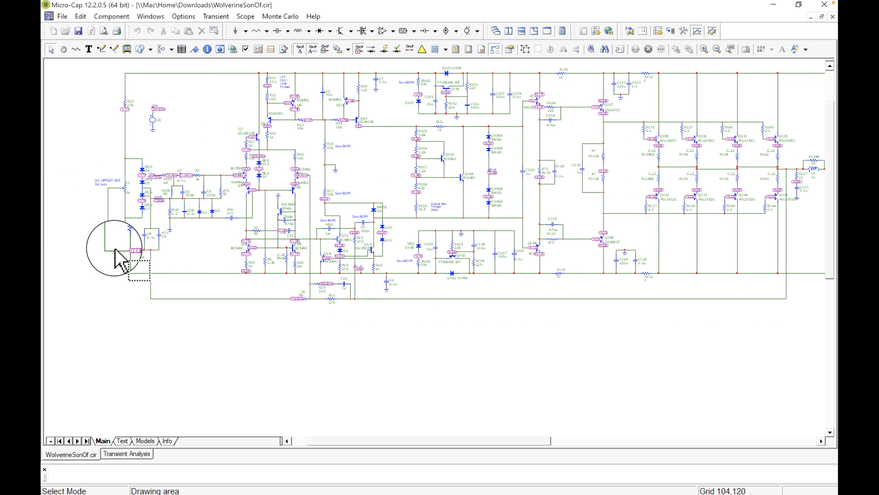
scroll(115, 249, "up", 4)
scroll(228, 243, "up", 4)
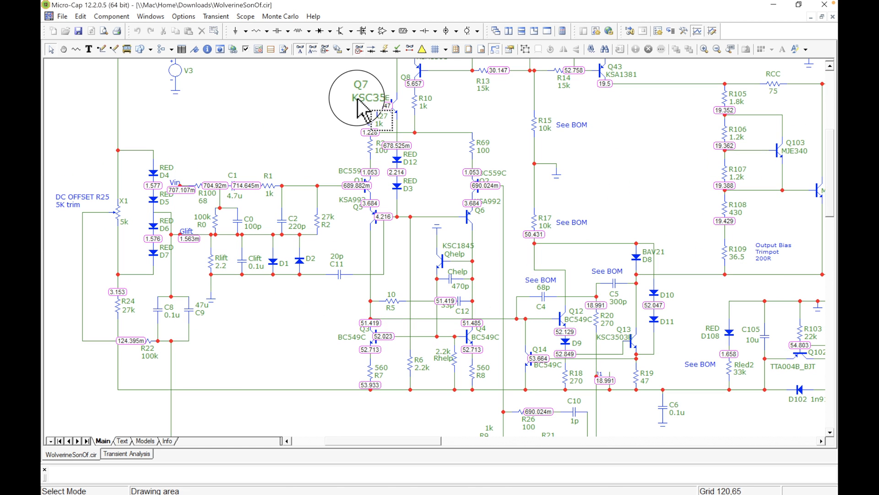
left_click(325, 49)
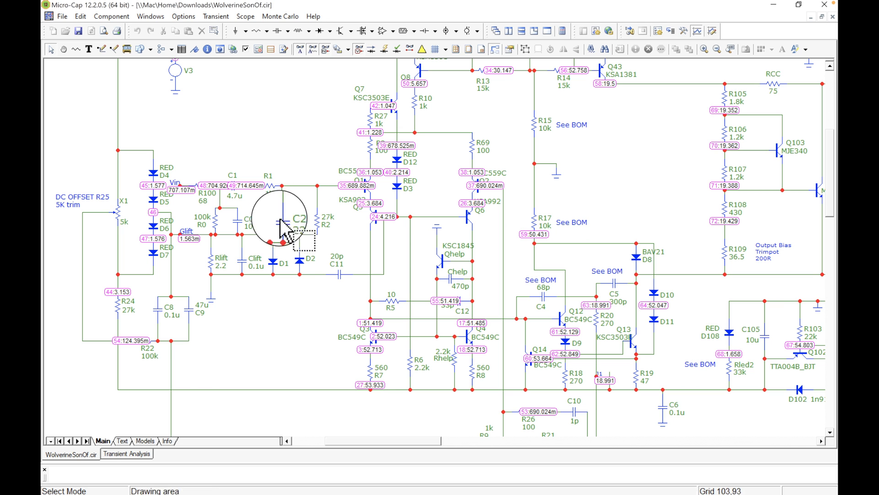
Step: Hide the grid text, attribute text and node voltages so that only node numbers label the schematic
left_click(312, 49)
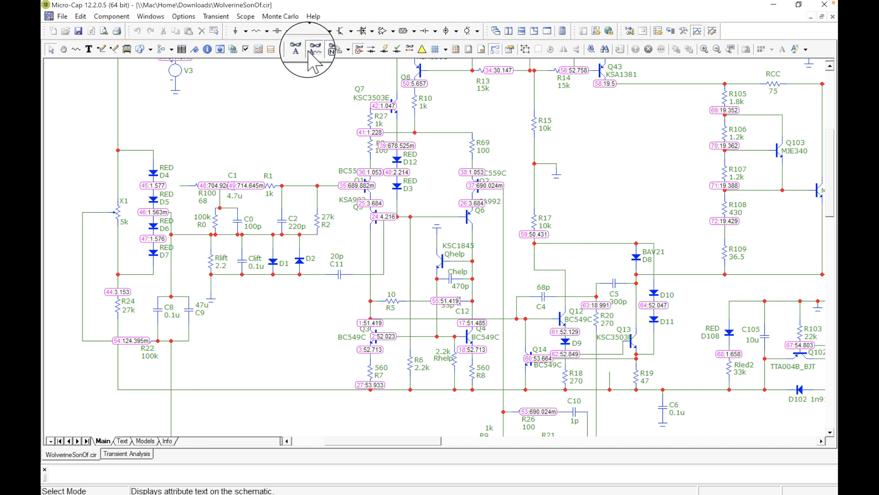
left_click(310, 52)
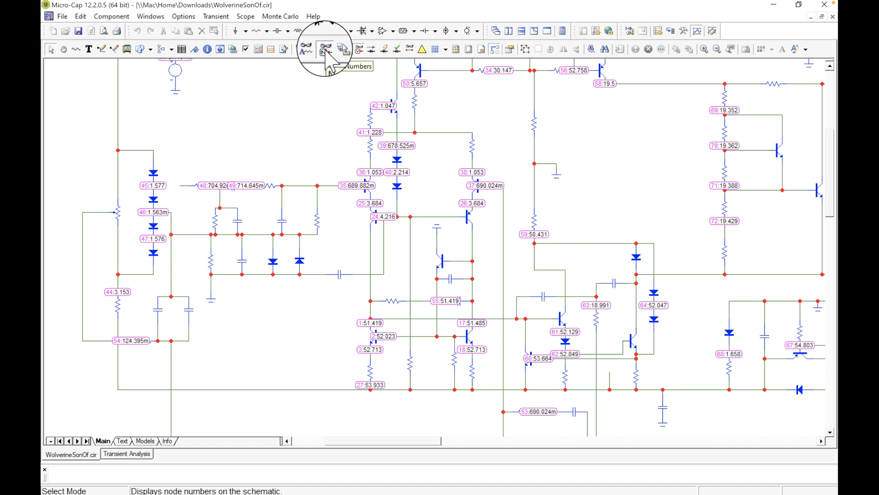
left_click(360, 51)
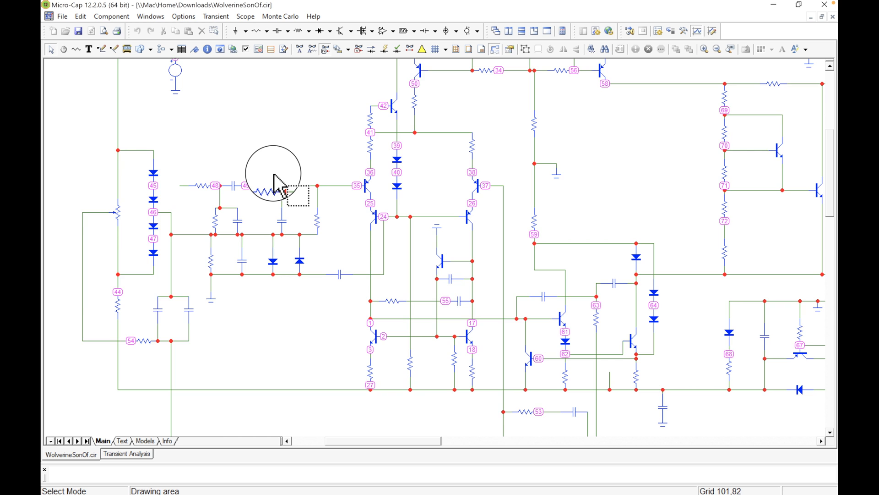
Step: Examine the node numbers across the amplifier stages, and redisplay the attribute and grid text
scroll(273, 174, "up", 5)
scroll(273, 174, "down", 6)
scroll(274, 176, "up", 4)
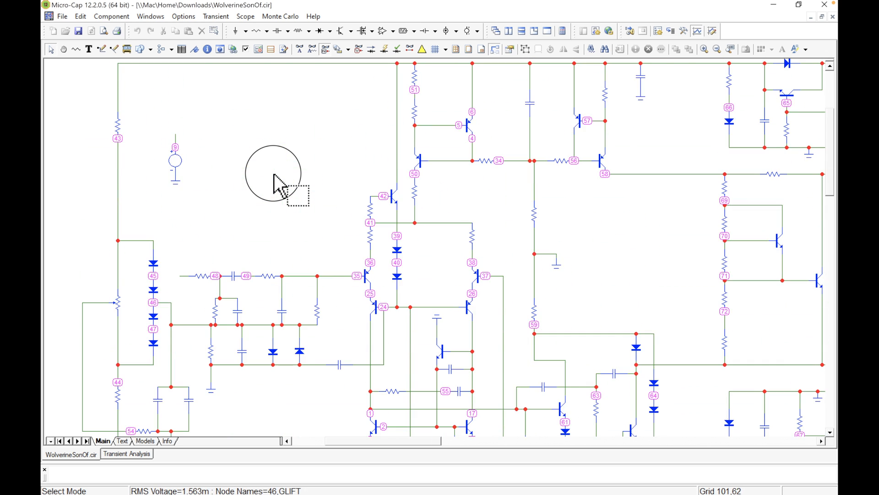
scroll(301, 209, "down", 7)
scroll(303, 212, "up", 5)
scroll(303, 212, "down", 6)
scroll(303, 212, "right", 3)
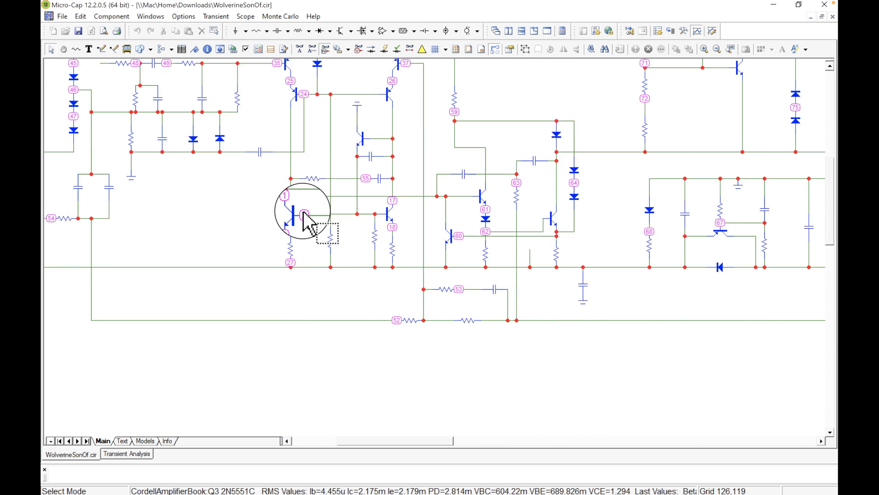
scroll(303, 212, "up", 2)
scroll(303, 212, "right", 6)
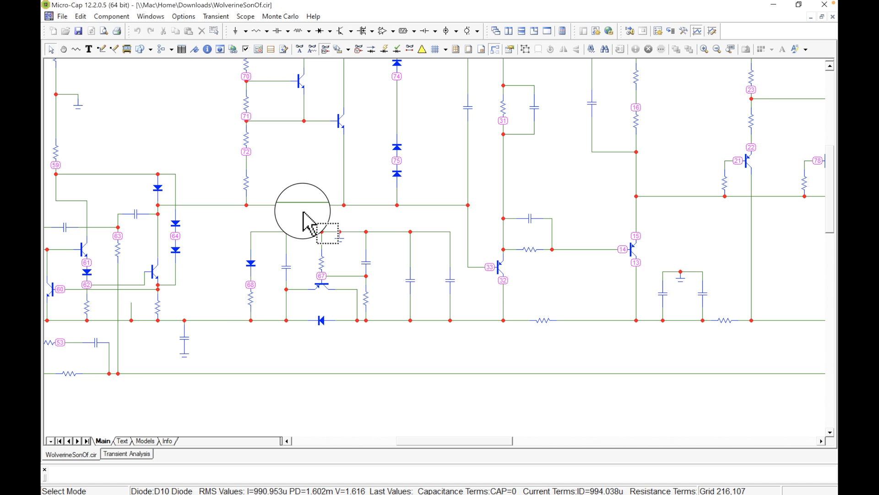
left_click(314, 51)
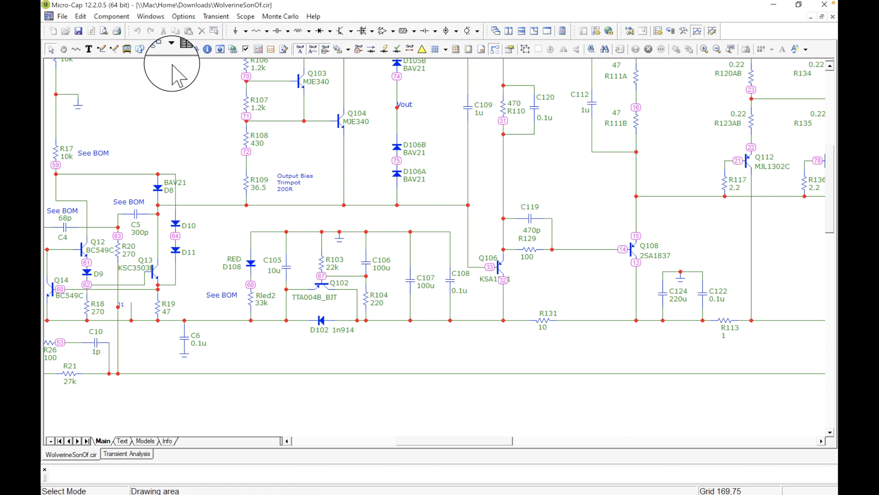
Step: Search the schematic by node name for node 3
left_click(606, 49)
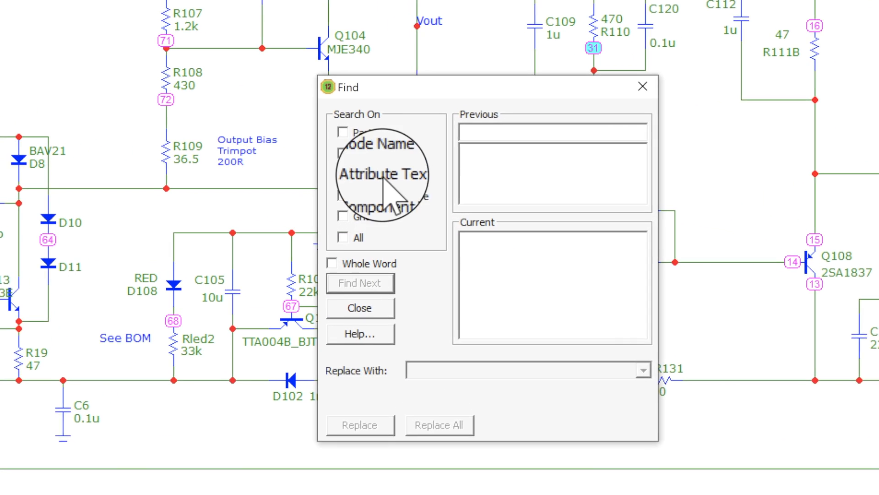
left_click(339, 140)
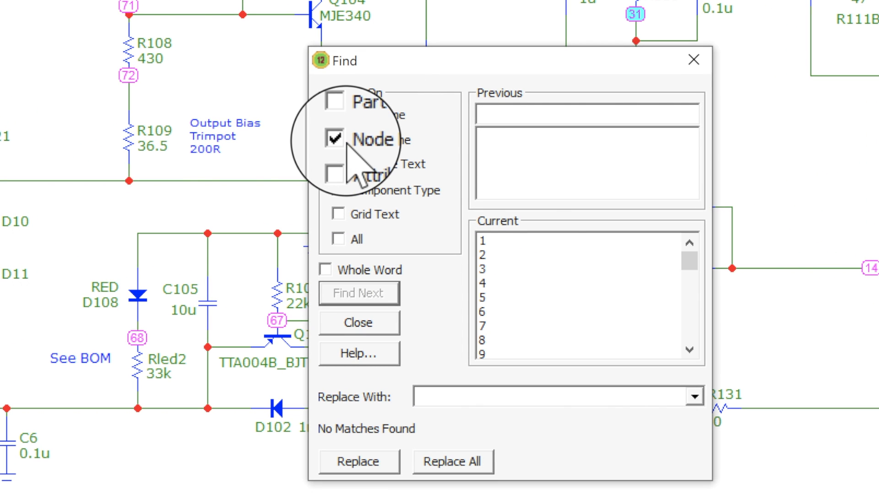
left_click(487, 274)
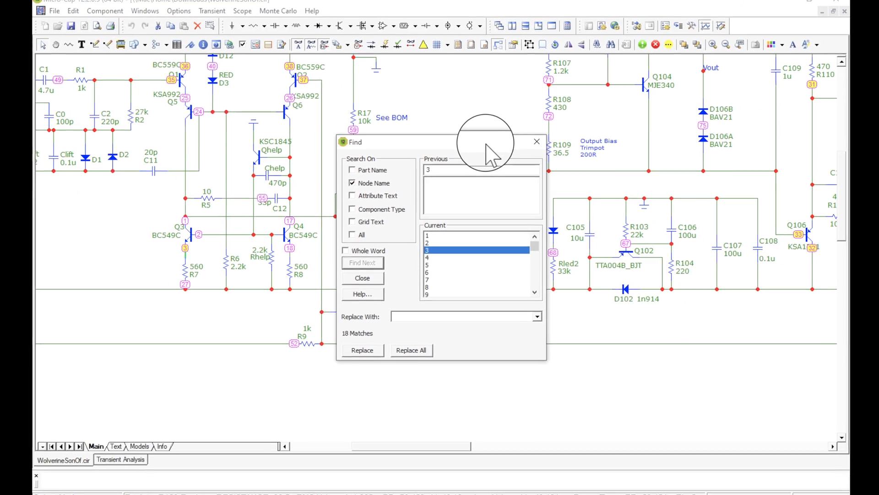
Step: Locate the V3 source by searching on part name, and close the Find dialog
left_click_drag(486, 145, 619, 269)
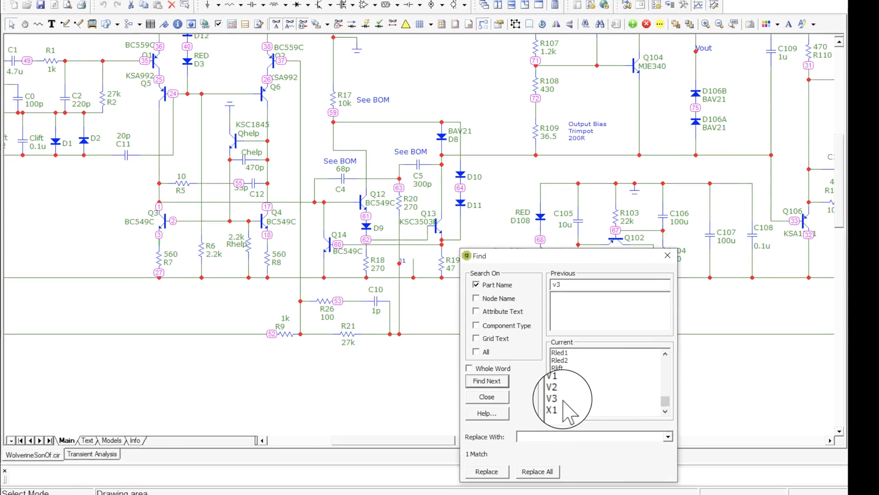
double_click(537, 391)
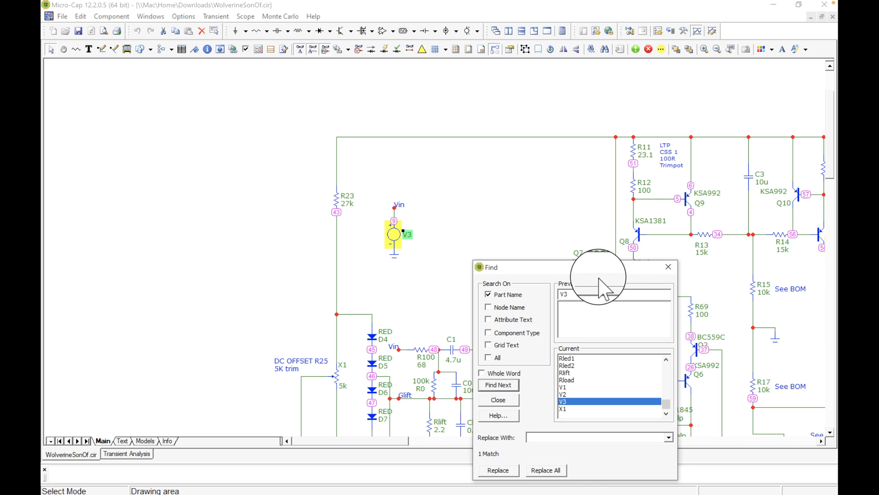
left_click_drag(604, 271, 223, 109)
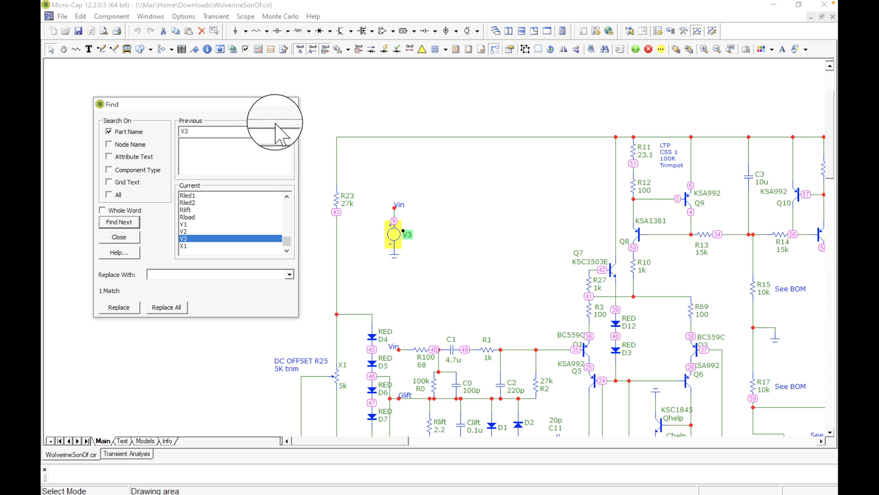
left_click(288, 105)
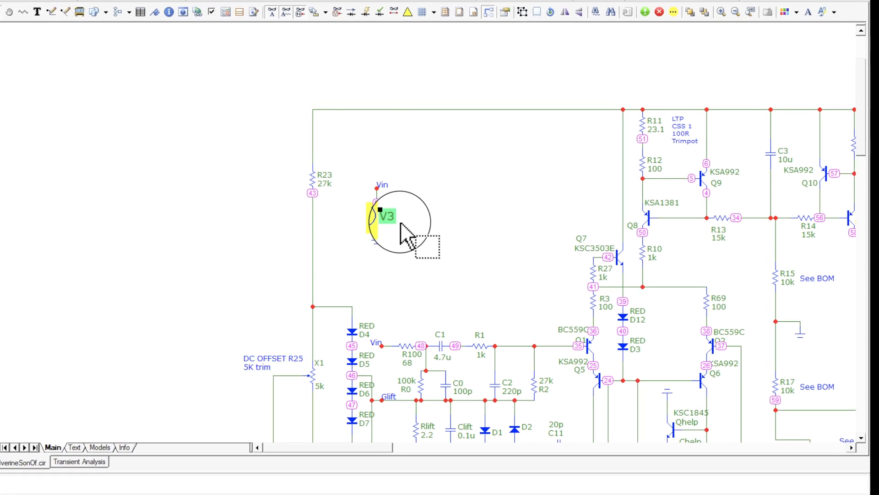
mouse_move(367, 220)
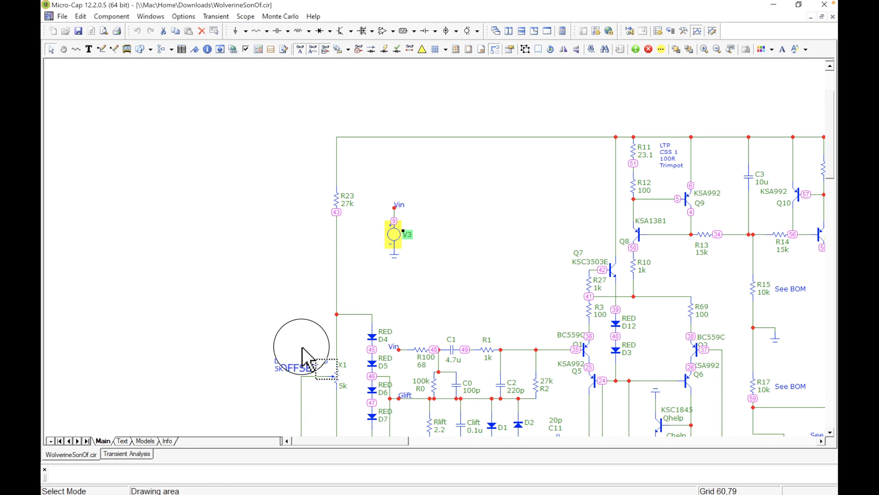
Step: Review the RMS(v(Rload)) / RMS(v(V3)) gain curve in the transient results and close the analysis
left_click(131, 453)
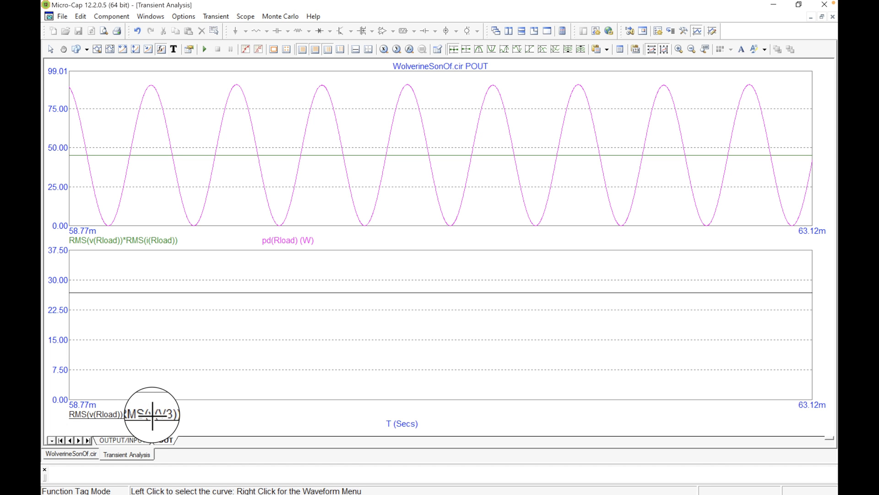
mouse_move(109, 293)
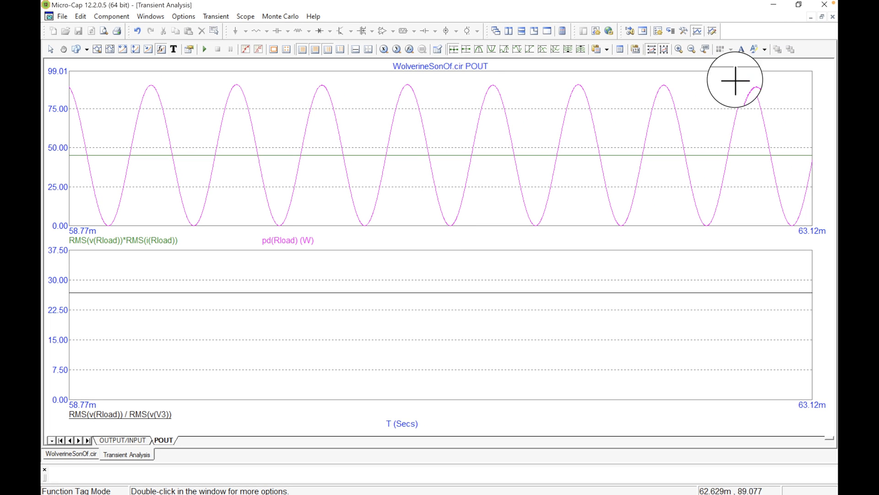
left_click(833, 17)
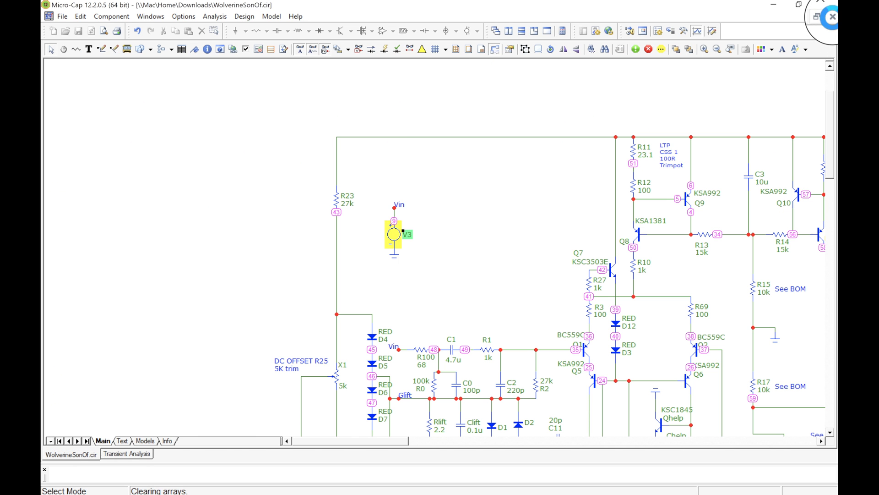
Step: Run an AC analysis from 2 Hz to 350 kHz plotting the dB gain and phase of v(Rload)
left_click(215, 16)
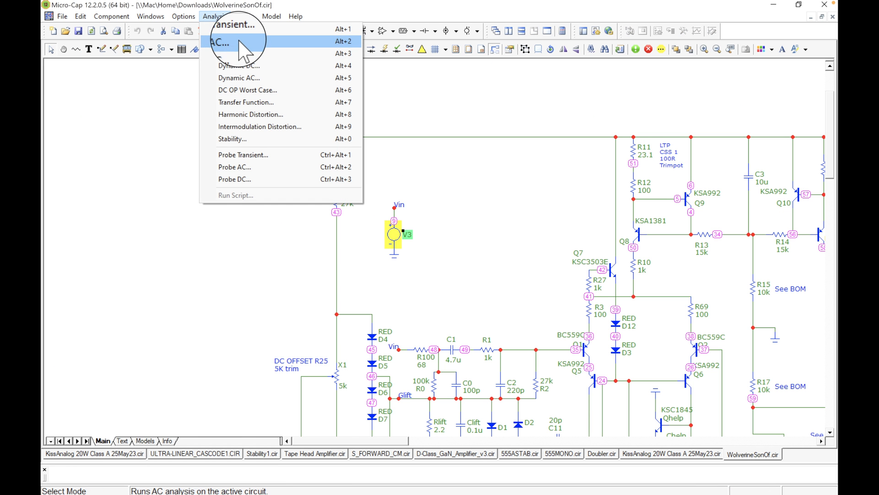
left_click(229, 42)
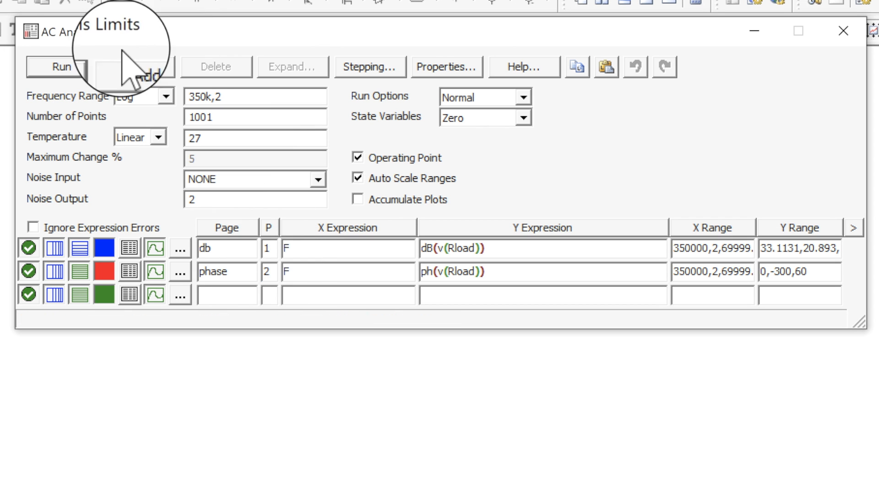
left_click(61, 66)
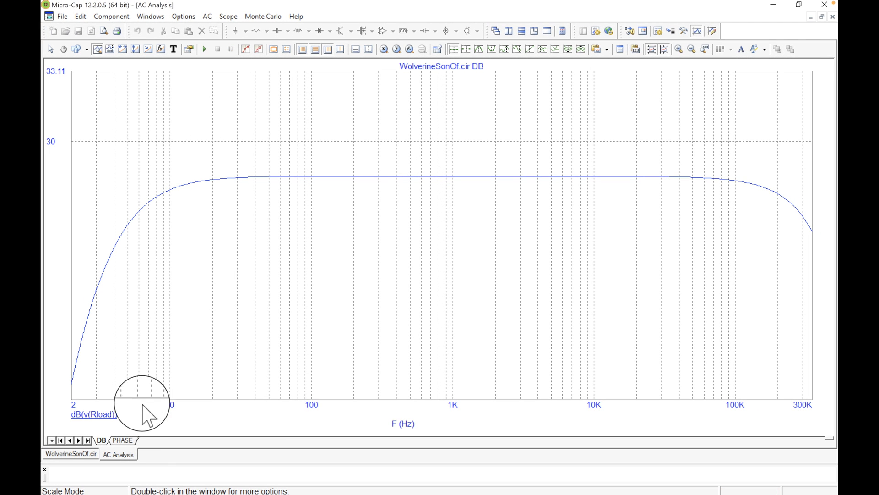
Step: Review the phase plot of v(Rload), check the WolverineSonOf.cir schematic, and return to the AC analysis dB plot
left_click(124, 441)
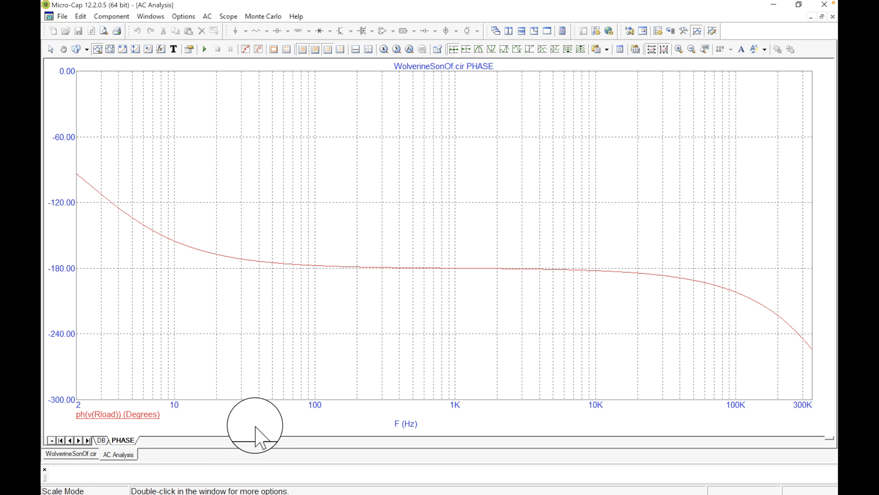
left_click(73, 456)
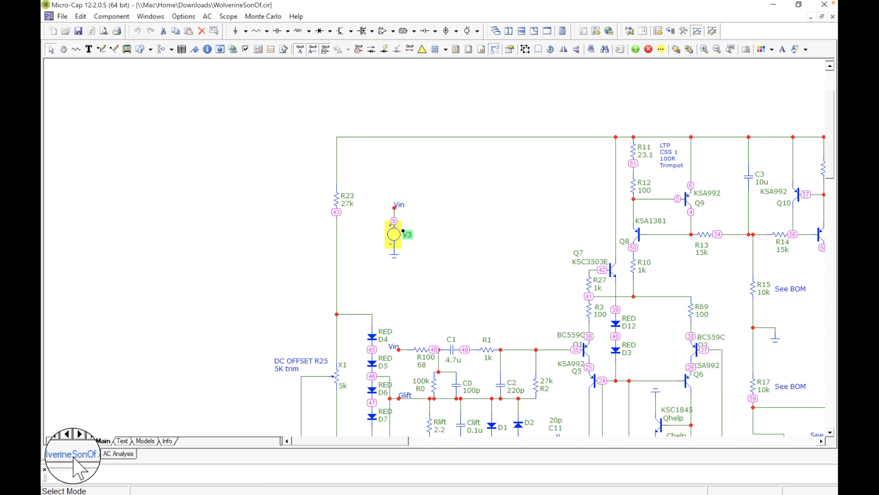
left_click(118, 453)
left_click(101, 440)
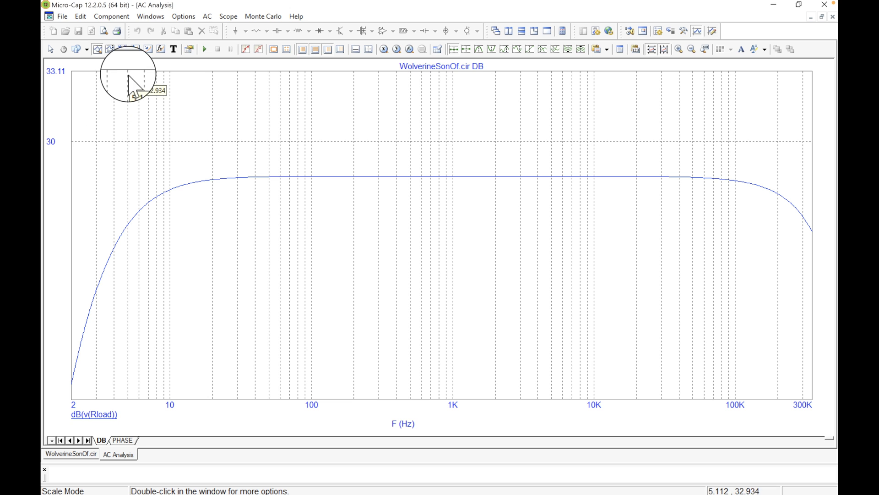
Step: Measure the dB(v(Rload)) curve with cursors across the midband and roll-offs, leaving them at about 4.1 Hz and 347 kHz
left_click(110, 50)
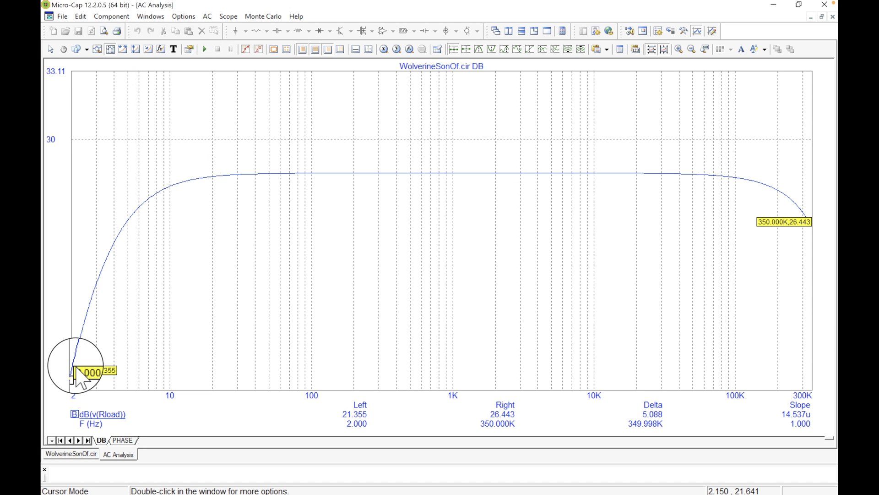
left_click_drag(75, 373, 371, 264)
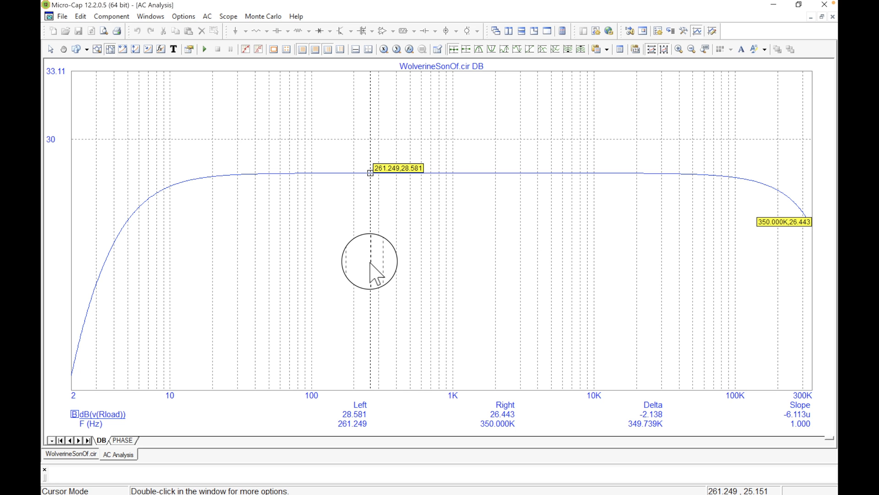
left_click_drag(371, 264, 337, 270)
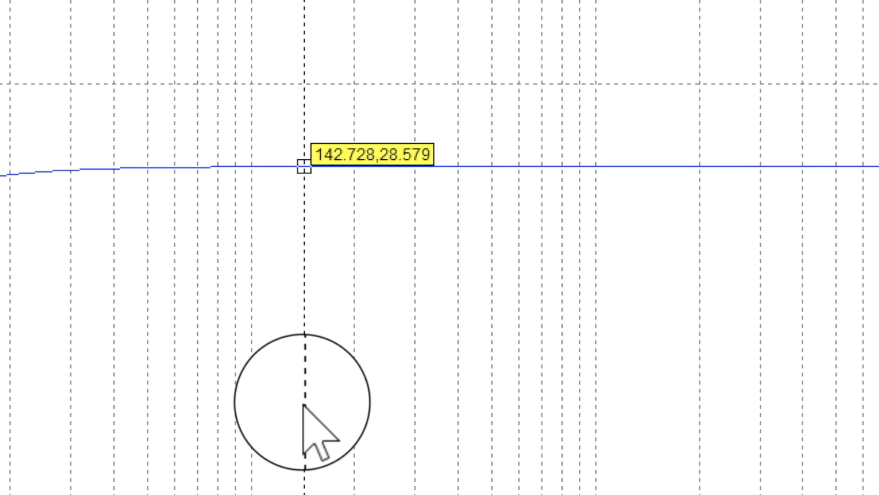
left_click_drag(304, 405, 110, 282)
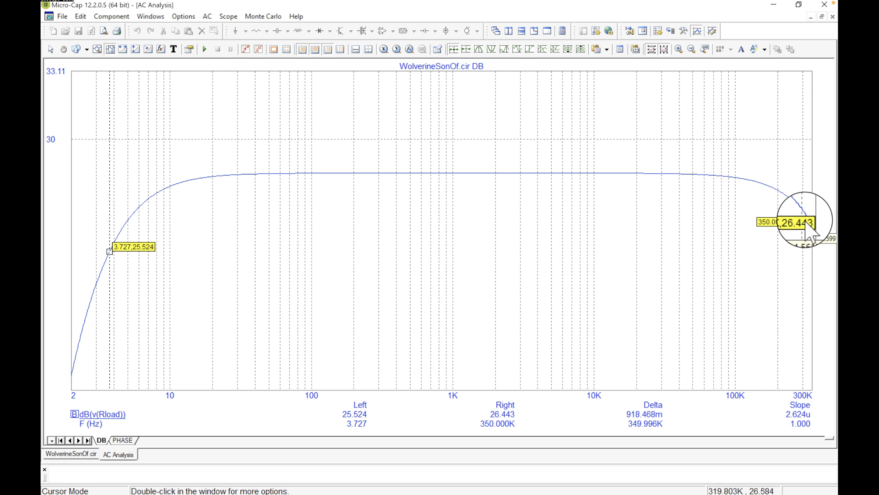
left_click_drag(805, 222, 494, 240)
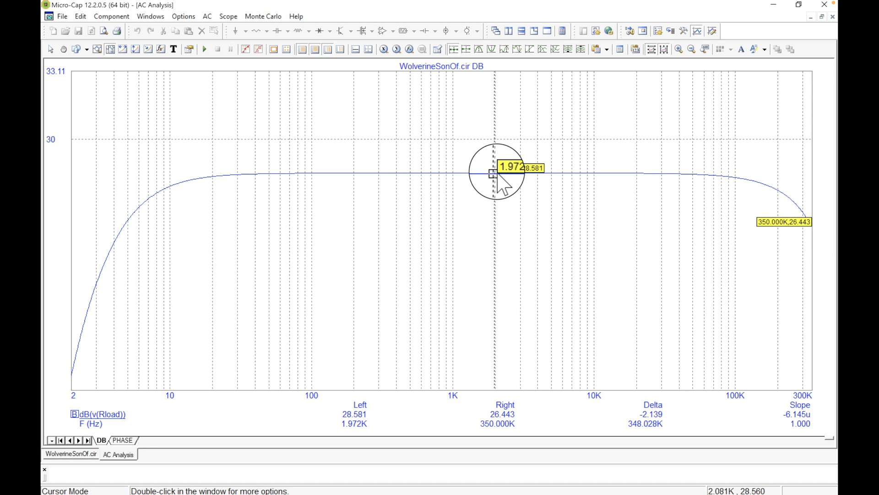
left_click_drag(504, 173, 114, 249)
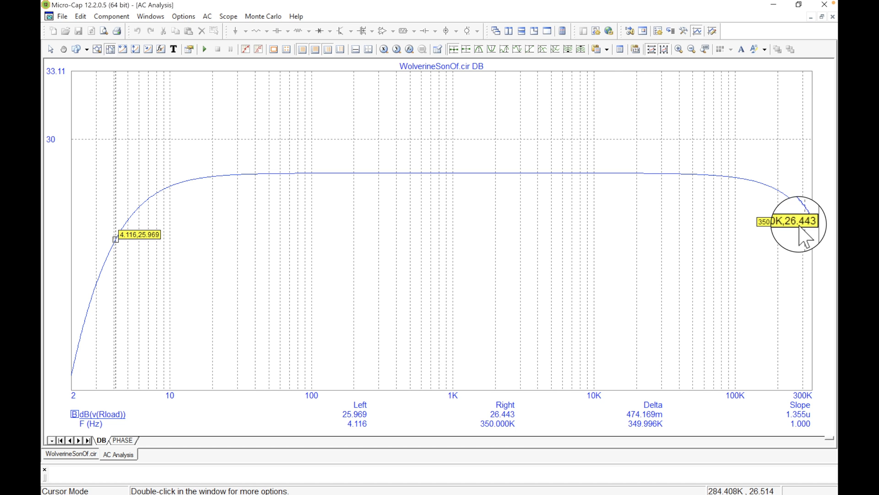
mouse_move(805, 212)
left_mouse_down()
mouse_move(784, 223)
mouse_move(815, 224)
left_mouse_up()
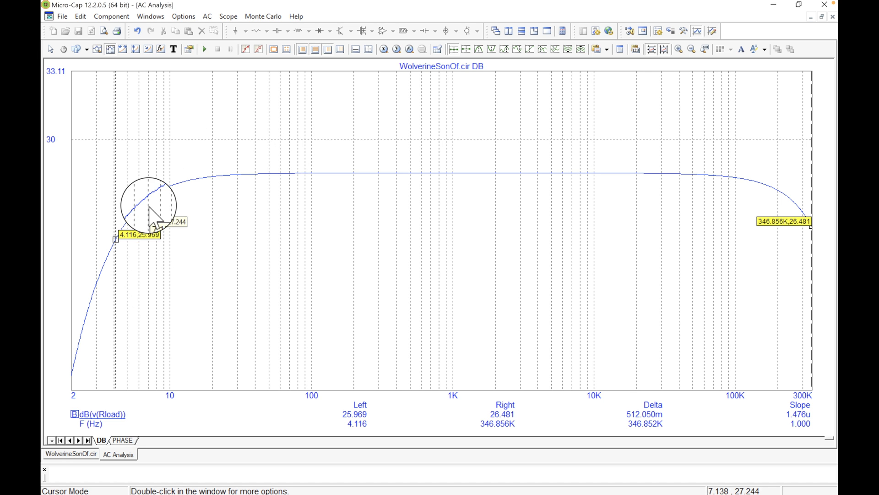
Step: Check the phase of v(Rload) at the same cursor frequencies, glance at the schematic, and return to the dB plot
left_click(124, 441)
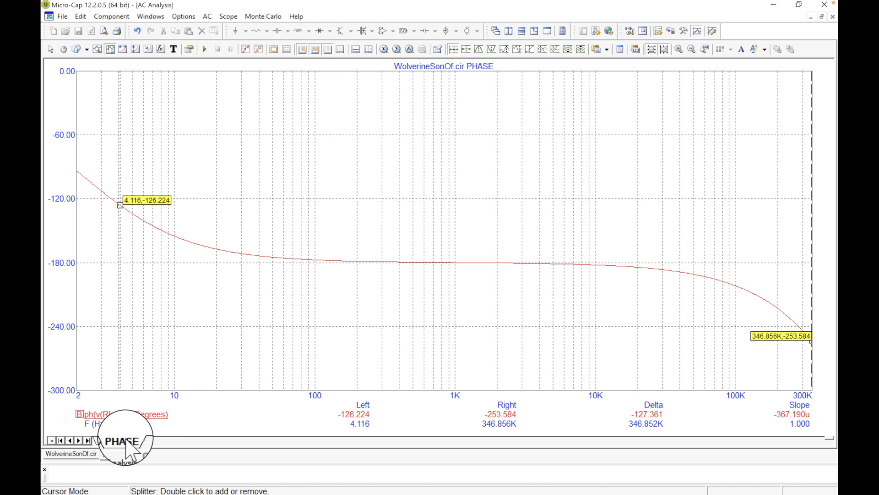
left_click(98, 440)
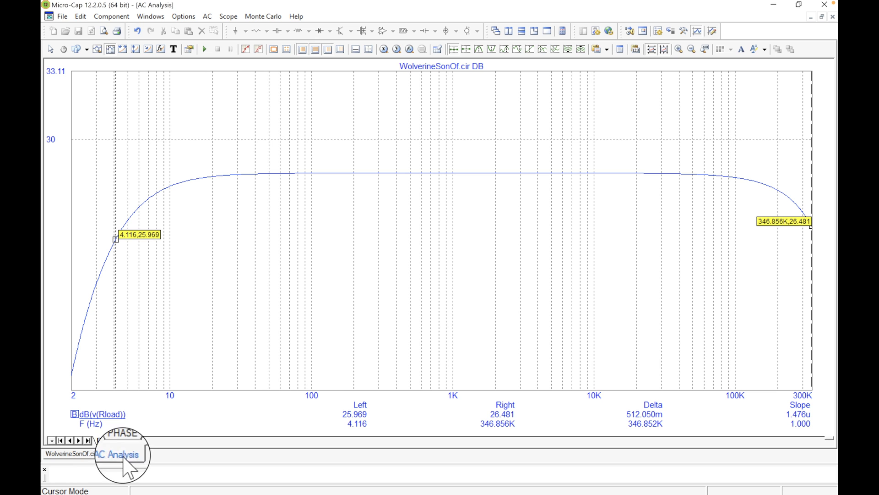
left_click(67, 454)
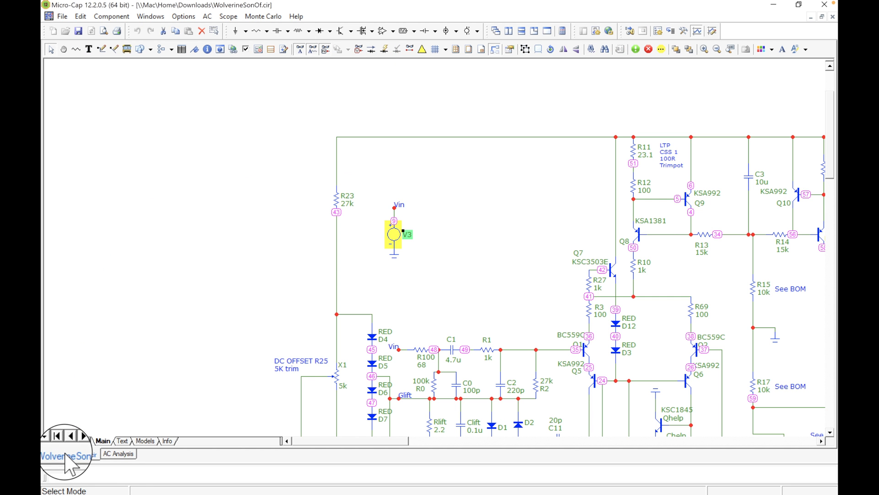
left_click(120, 454)
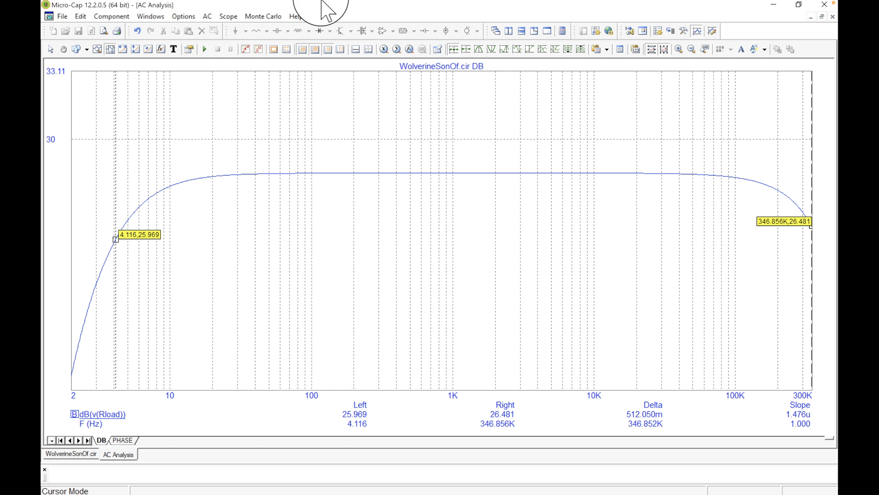
Step: Review the AC Analysis Limits settings for the dB and phase plots, and close them without rerunning
left_click(208, 18)
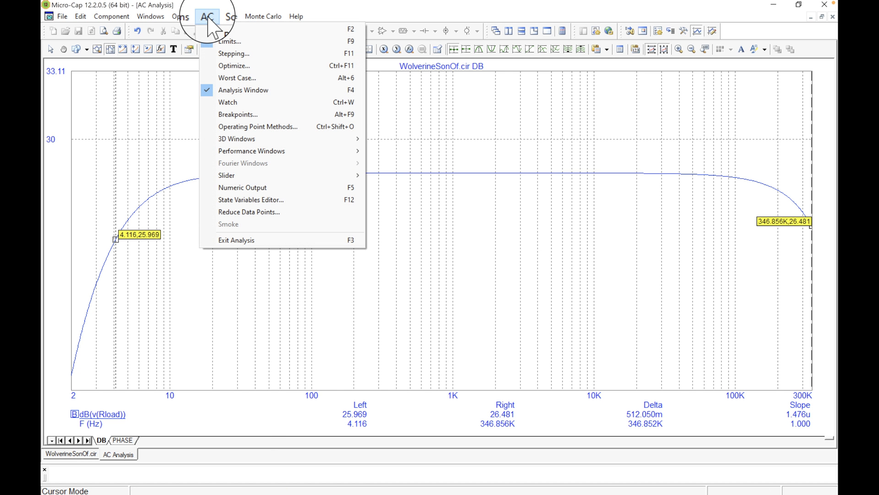
left_click(230, 41)
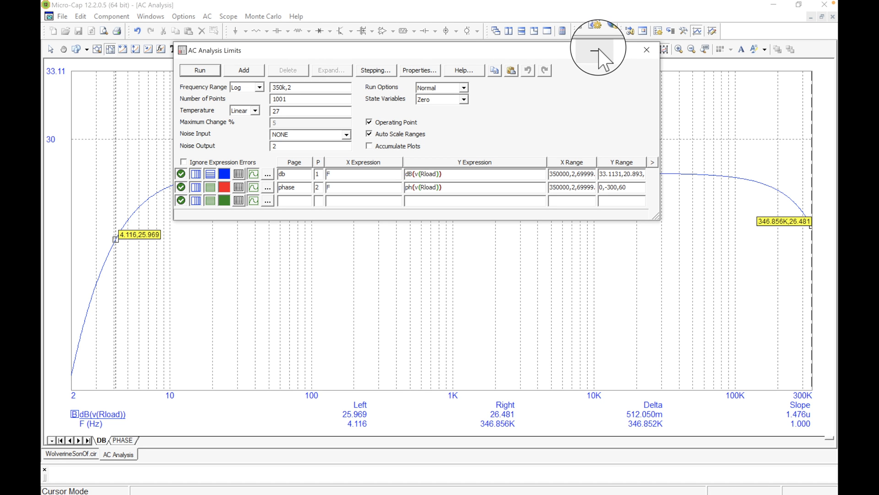
left_click(647, 50)
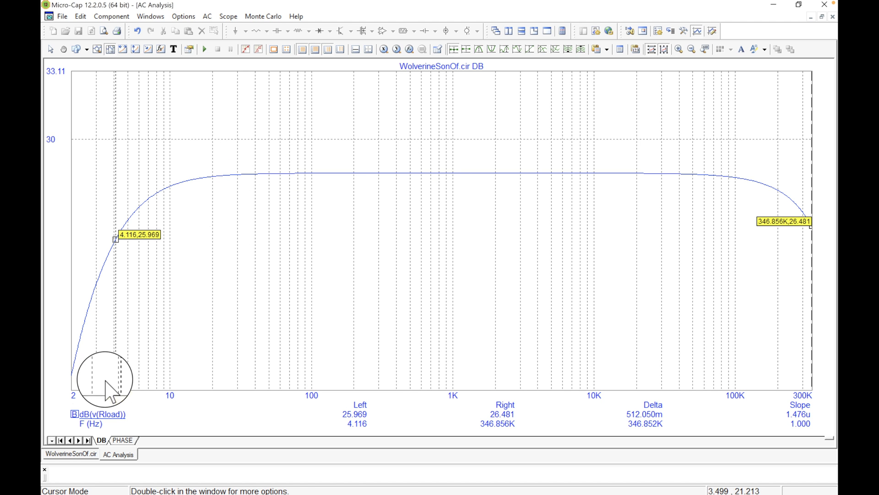
Step: Examine the amplifier schematic from the input and differential stages through the bias network to the driver and output stages
left_click(72, 453)
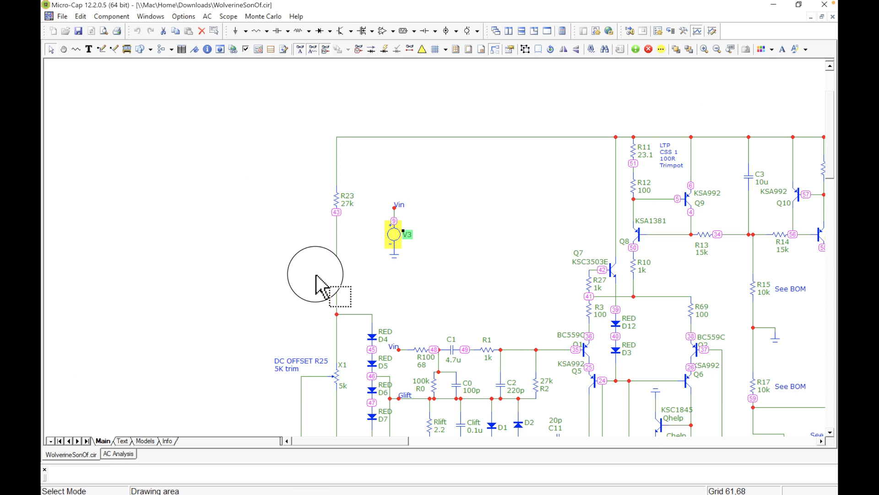
scroll(316, 275, "down", 11)
scroll(316, 275, "right", 3)
scroll(316, 275, "up", 13)
scroll(315, 275, "down", 11)
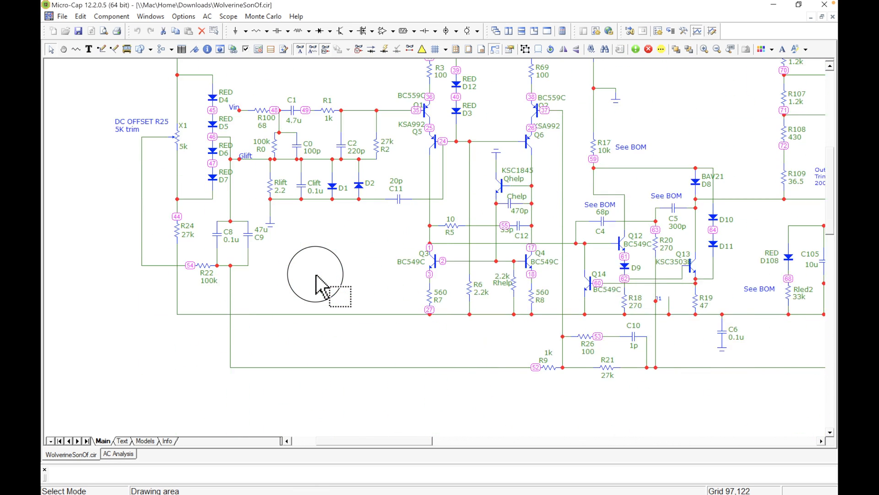
scroll(315, 275, "up", 7)
scroll(522, 337, "right", 9)
scroll(522, 337, "down", 2)
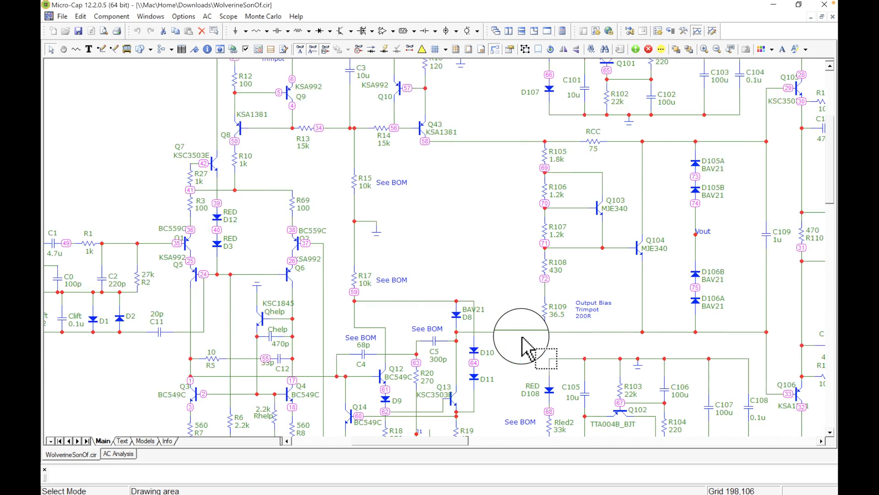
scroll(522, 336, "up", 1)
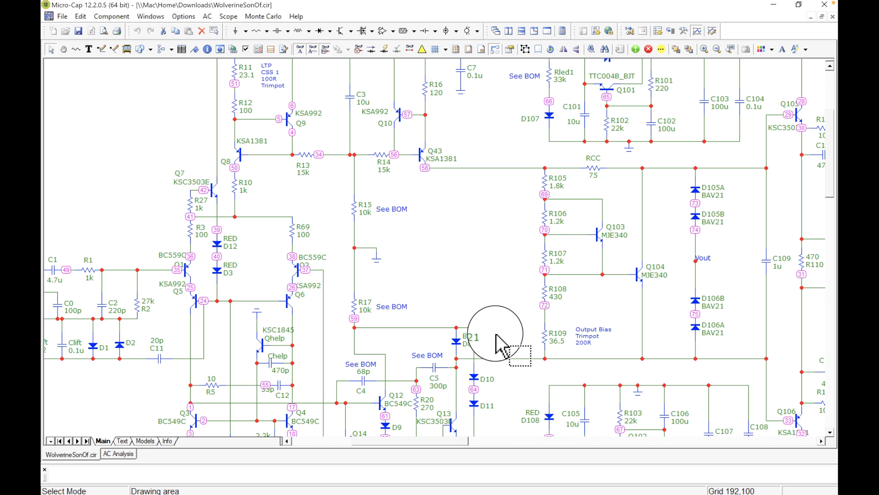
scroll(543, 303, "right", 7)
scroll(547, 306, "right", 11)
scroll(546, 305, "down", 3)
scroll(547, 306, "left", 10)
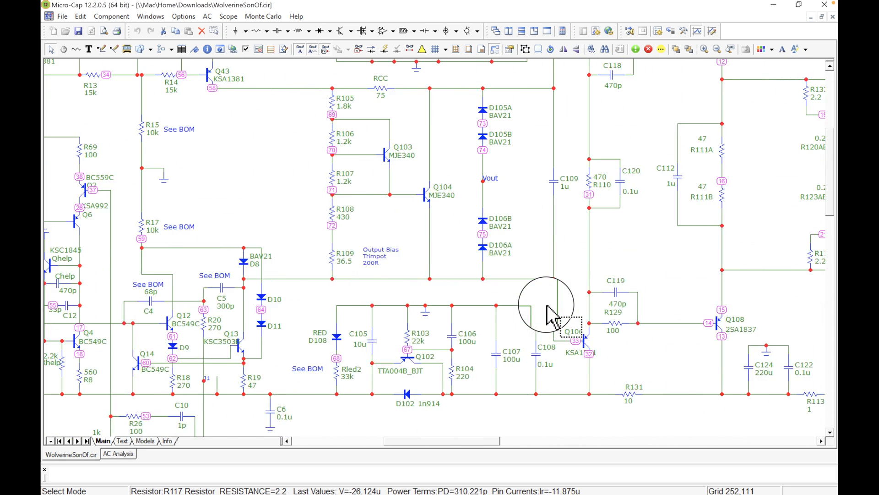
scroll(547, 306, "up", 9)
scroll(547, 306, "down", 5)
scroll(548, 315, "up", 1)
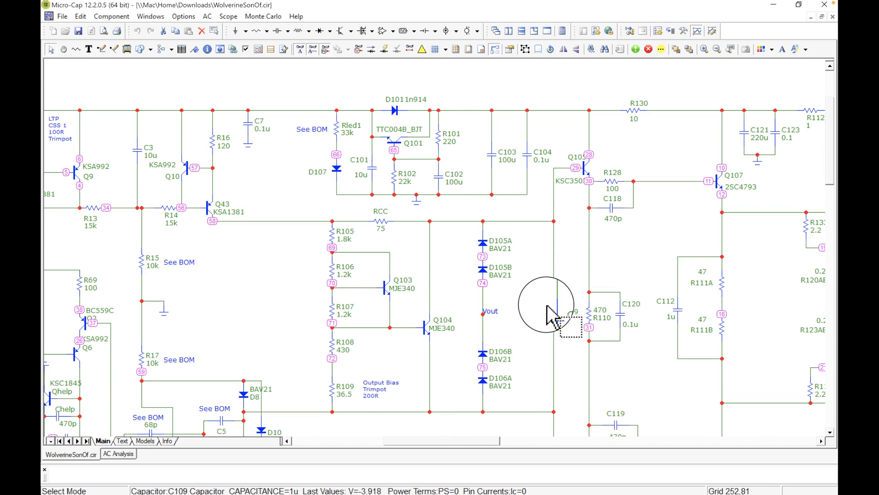
scroll(548, 315, "down", 7)
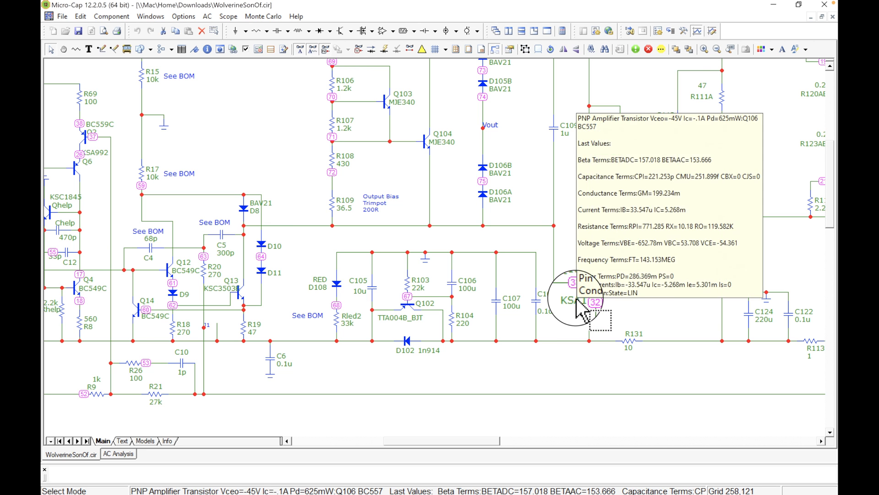
scroll(576, 299, "down", 3)
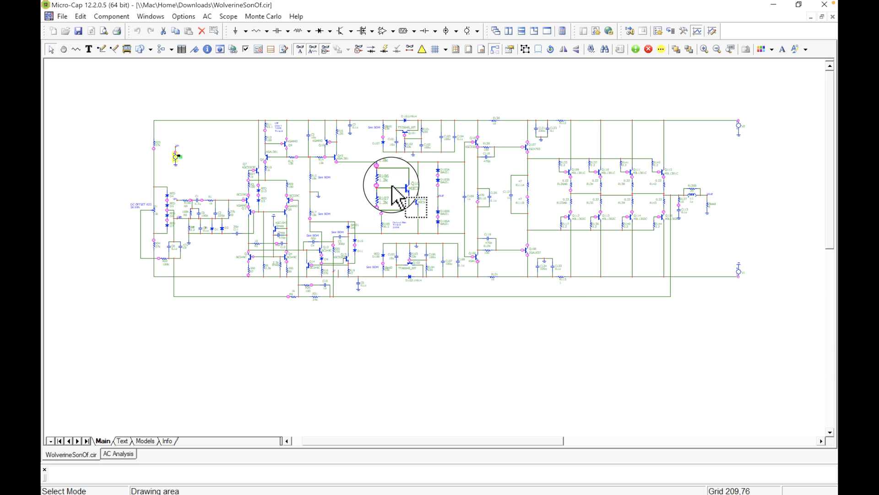
Step: Scale the schematic so the entire amplifier circuit fits the page
right_click(402, 185)
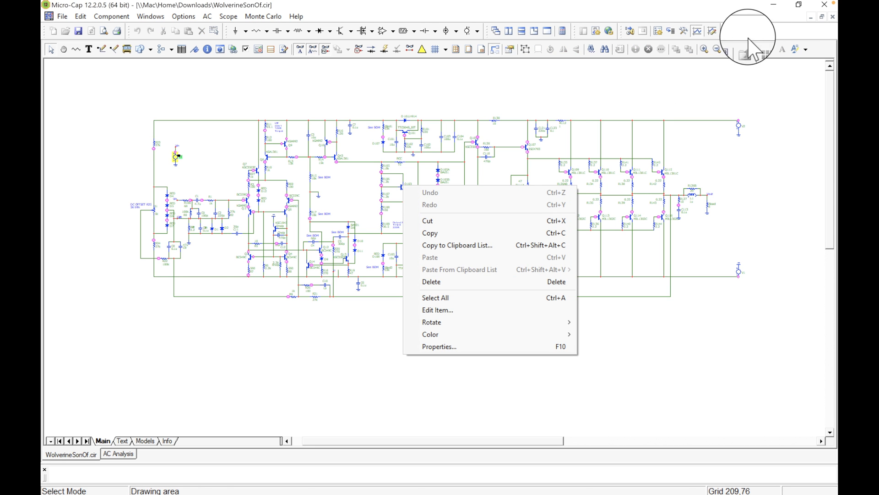
left_click(715, 51)
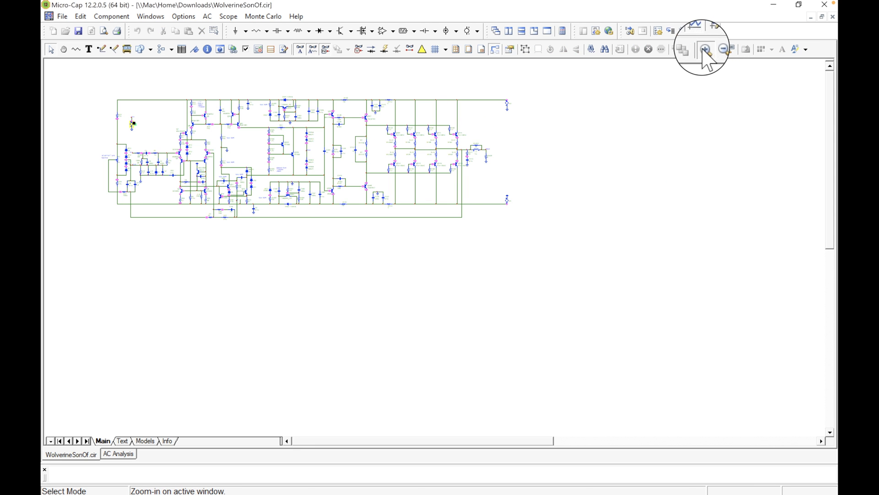
left_click(701, 50)
left_click(731, 51)
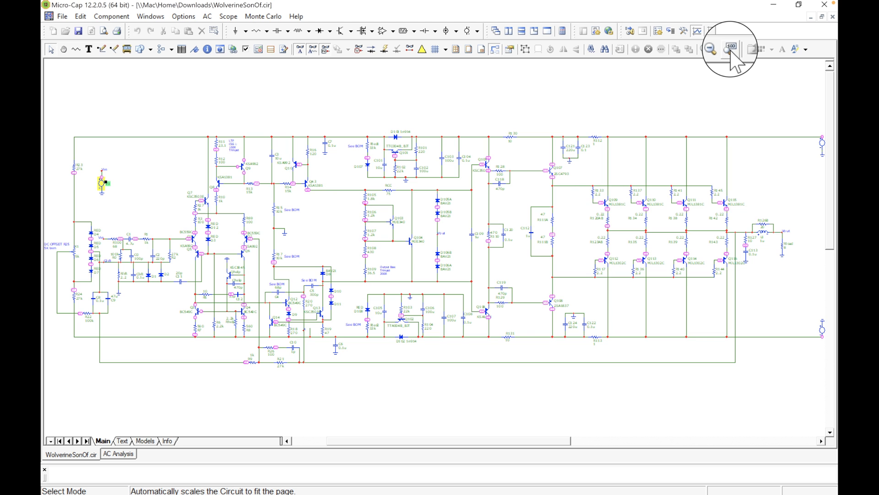